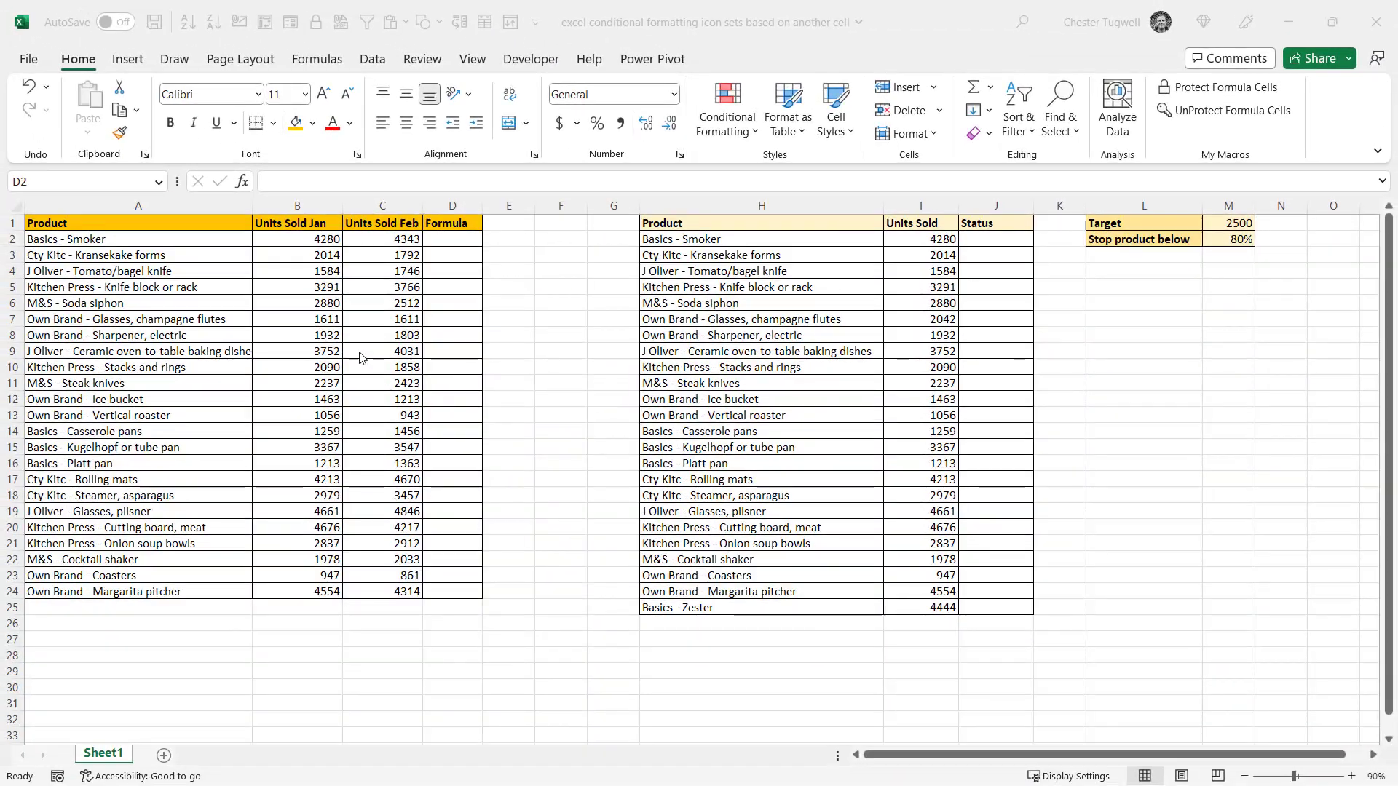
- Enter =C2-B2 in cell D2 and fill it down the Formula column to row 24
{"action": "left_click", "coordinate": [443, 245]}
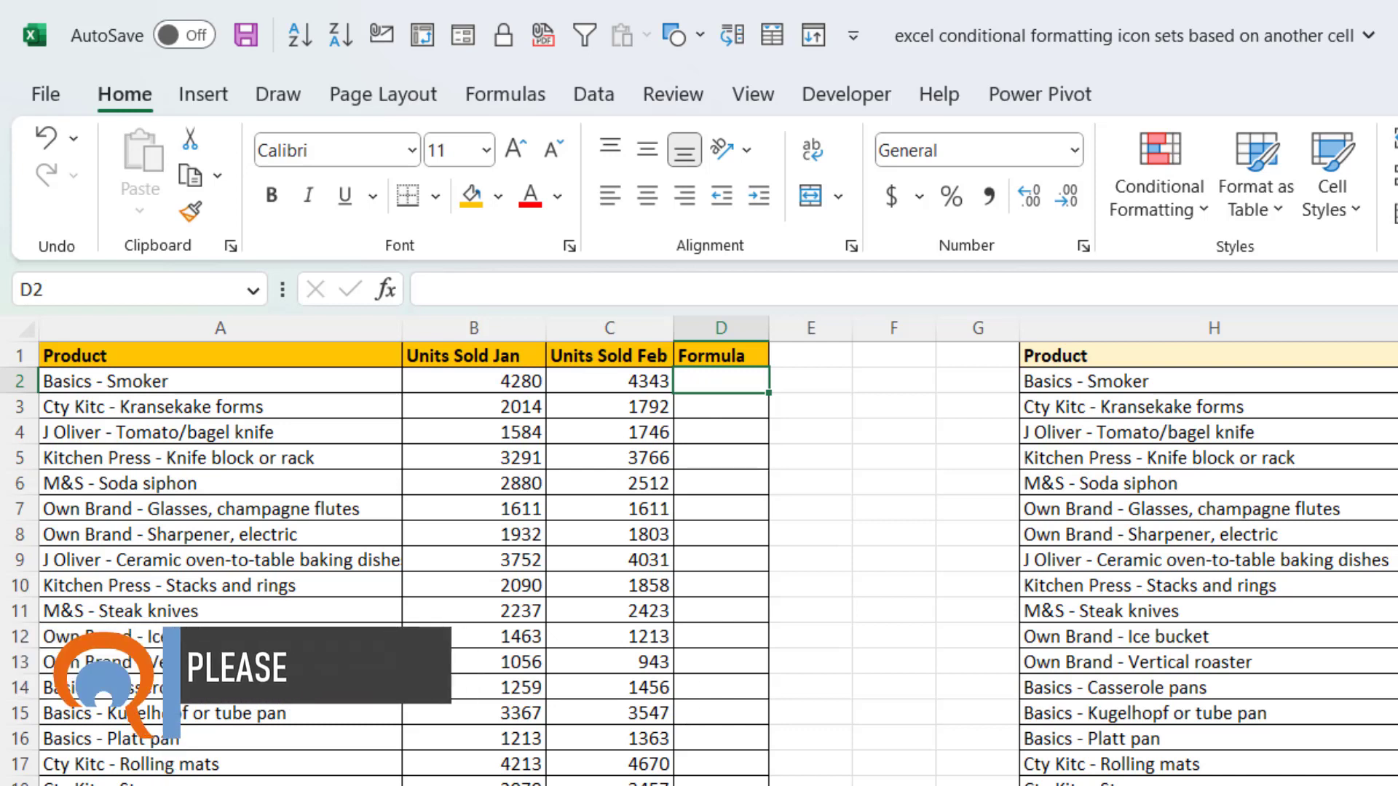
{"action": "type", "text": "="}
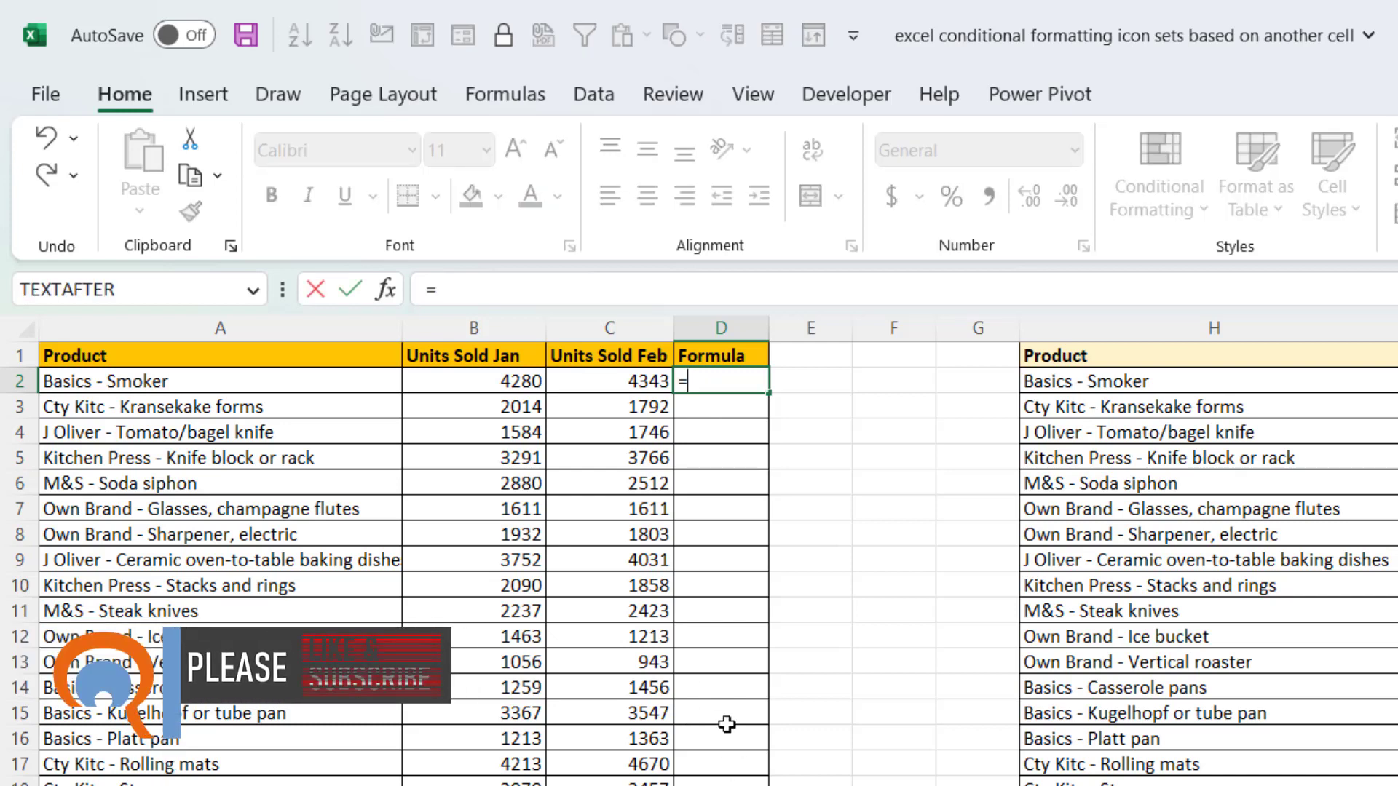
{"action": "left_click", "coordinate": [647, 381]}
{"action": "type", "text": "-"}
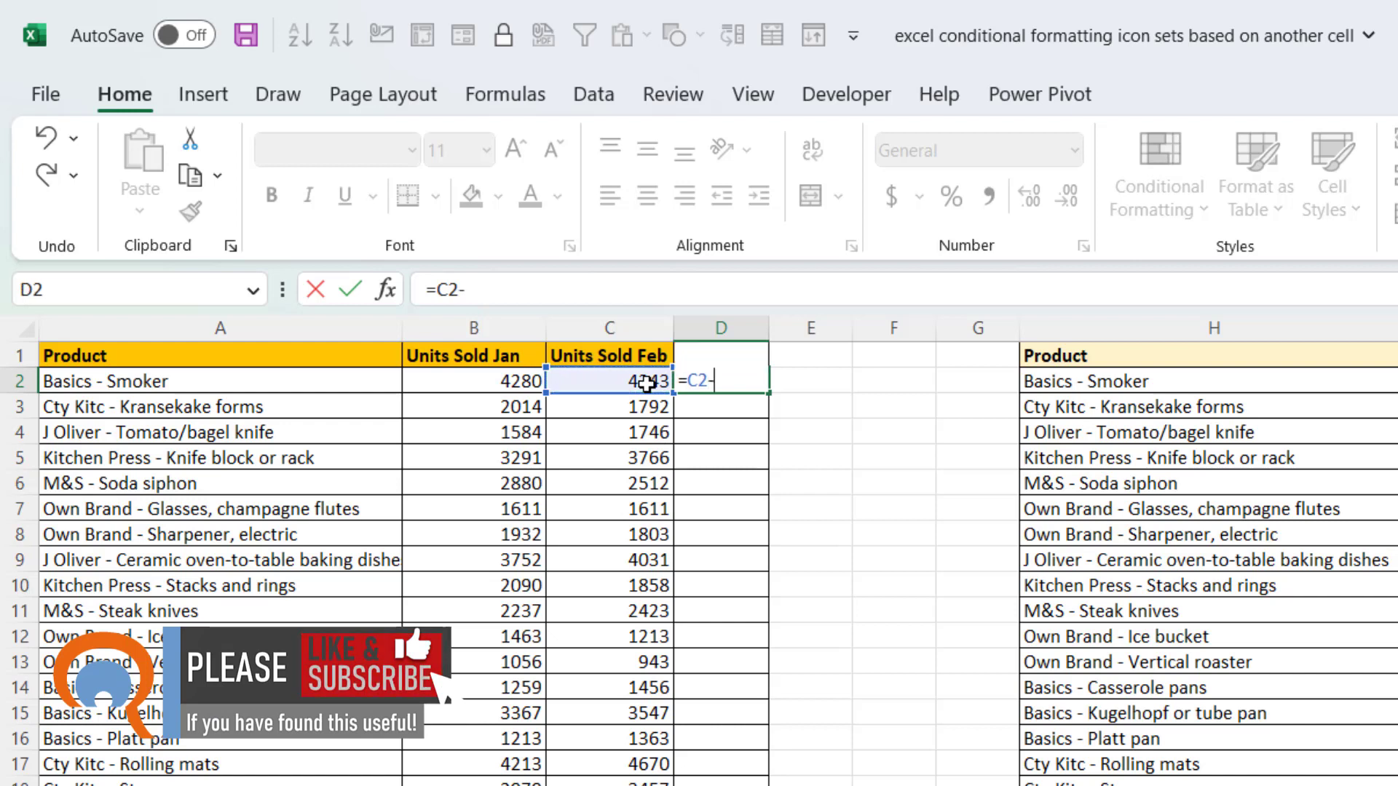
{"action": "left_click", "coordinate": [512, 386]}
{"action": "key", "text": "Return"}
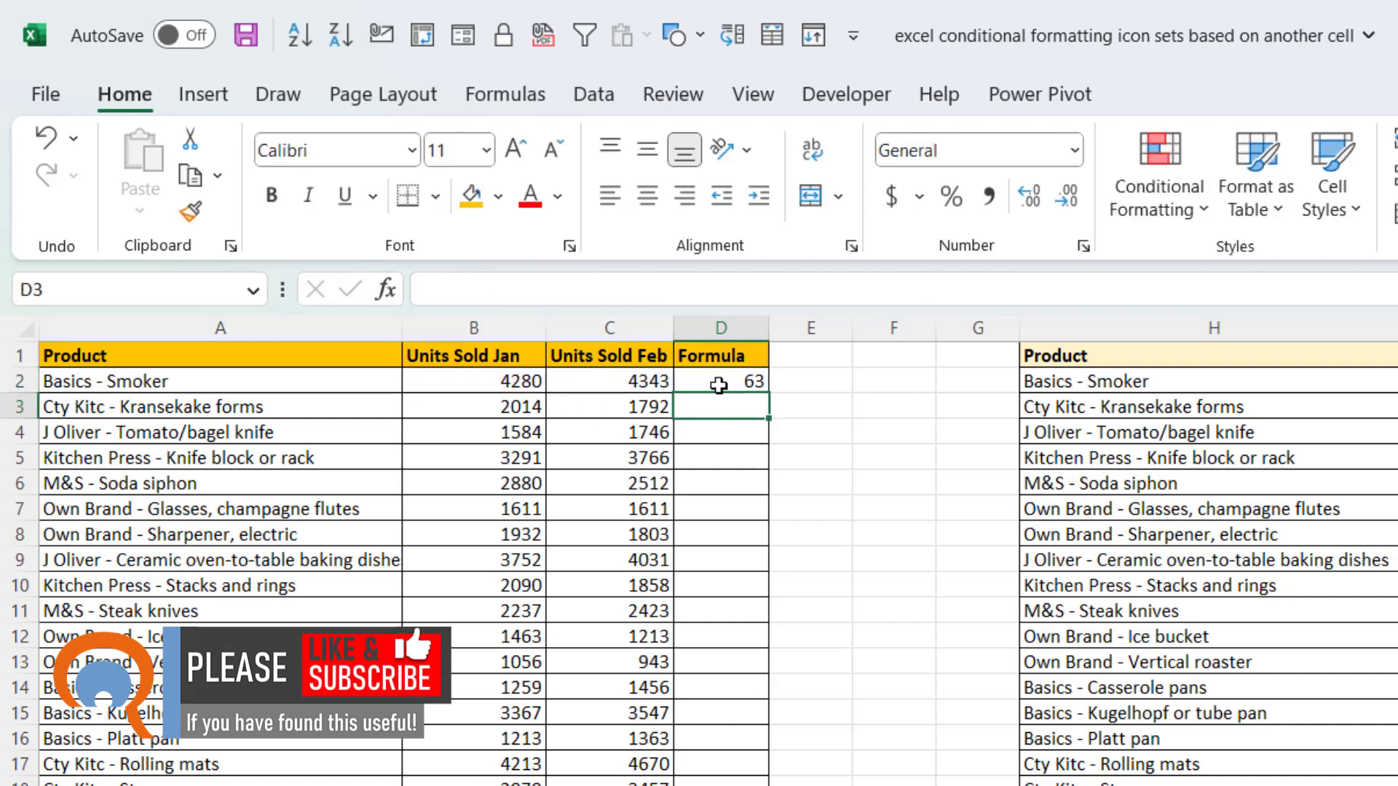
{"action": "left_click", "coordinate": [742, 384]}
{"action": "double_click", "coordinate": [768, 393]}
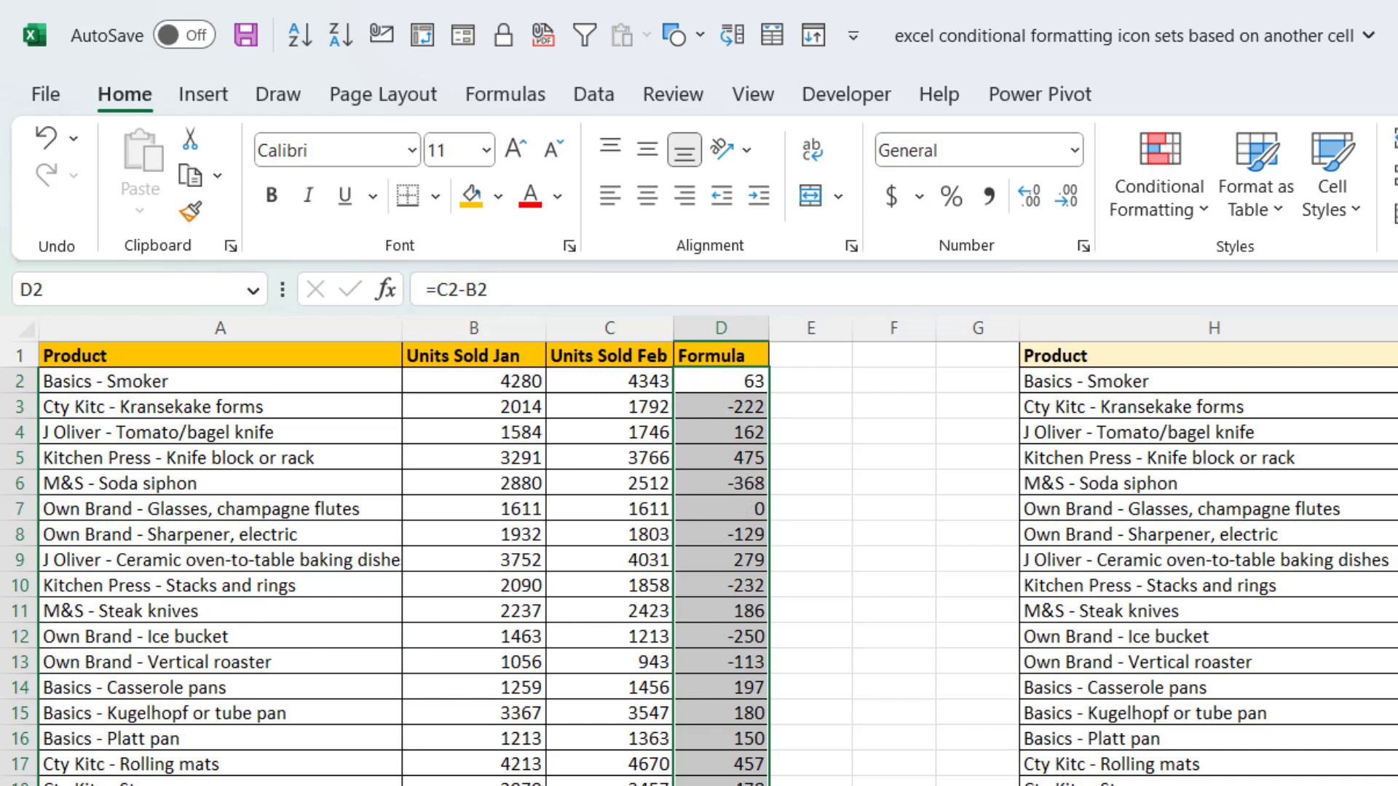
- Create an icon set rule for D2:D24 using the red, yellow and green three-arrow style, showing icons only
{"action": "left_click", "coordinate": [1152, 175]}
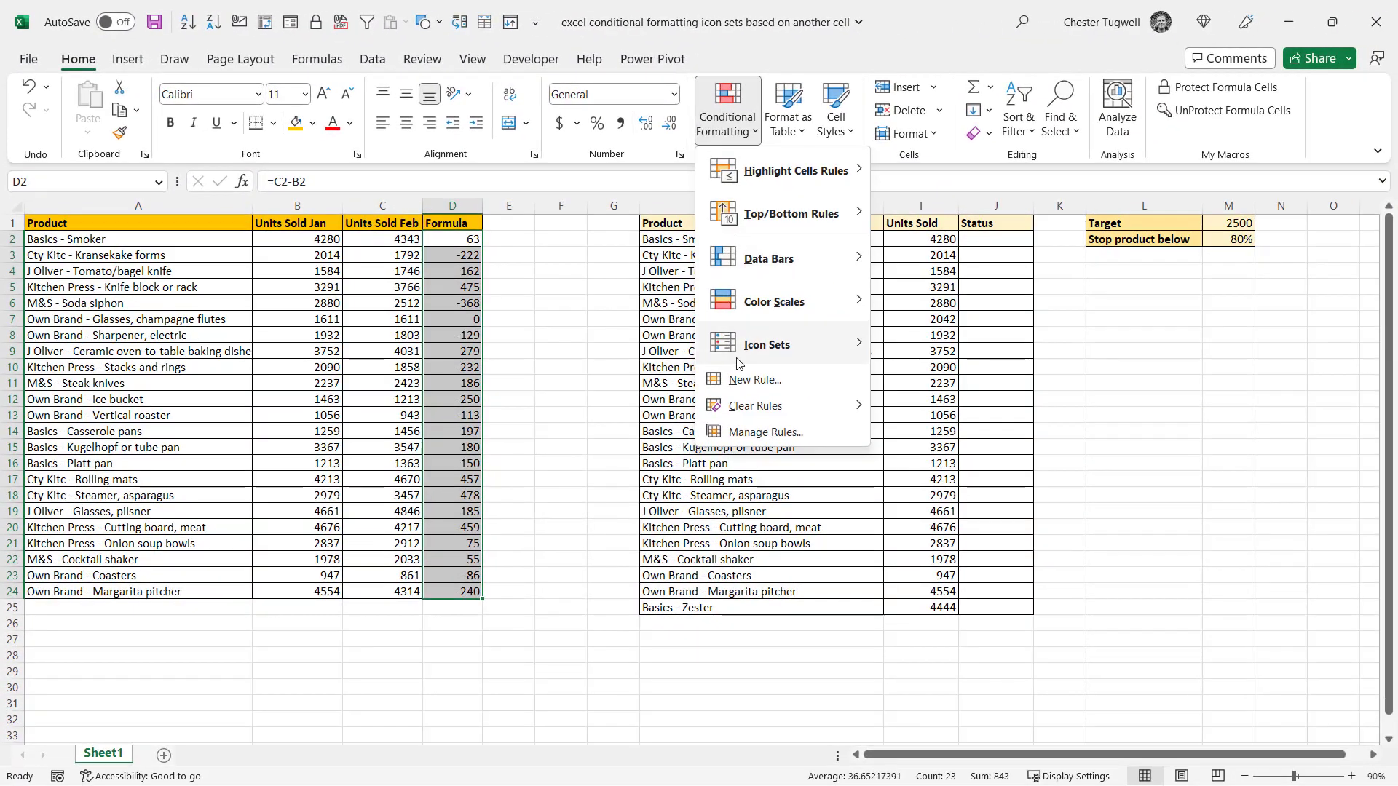
{"action": "mouse_move", "coordinate": [1078, 523]}
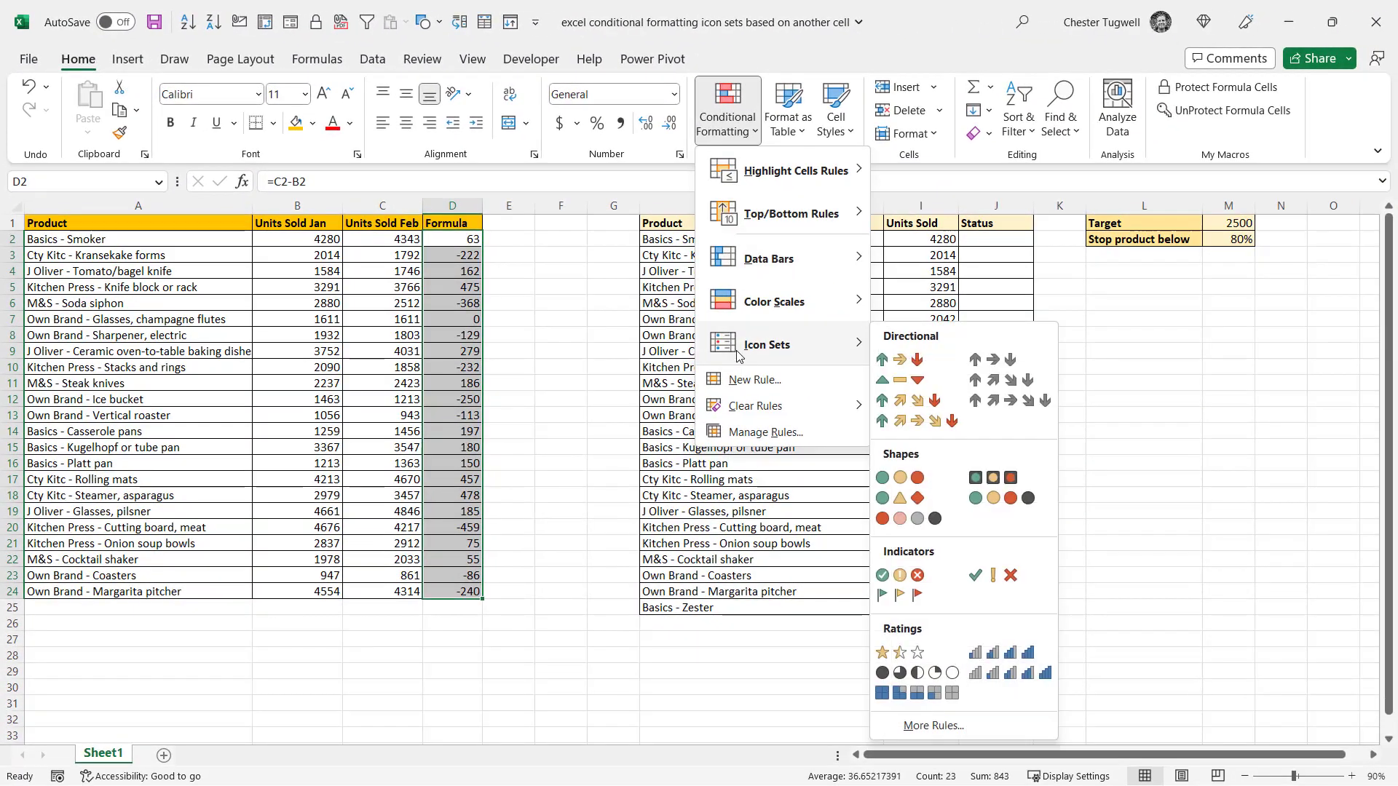
{"action": "left_click", "coordinate": [935, 726]}
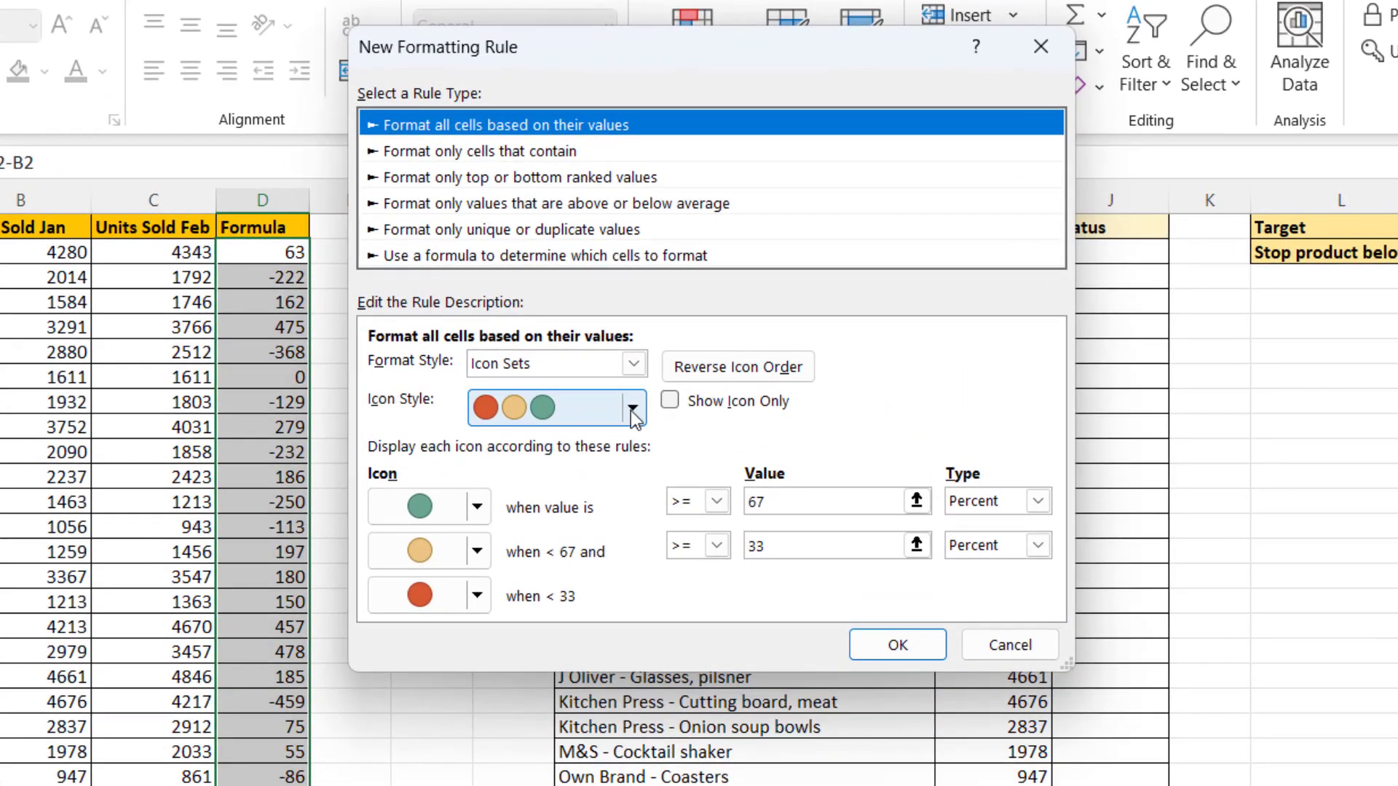
{"action": "left_click", "coordinate": [679, 351]}
{"action": "left_click_drag", "start_coordinate": [634, 508], "coordinate": [630, 462]}
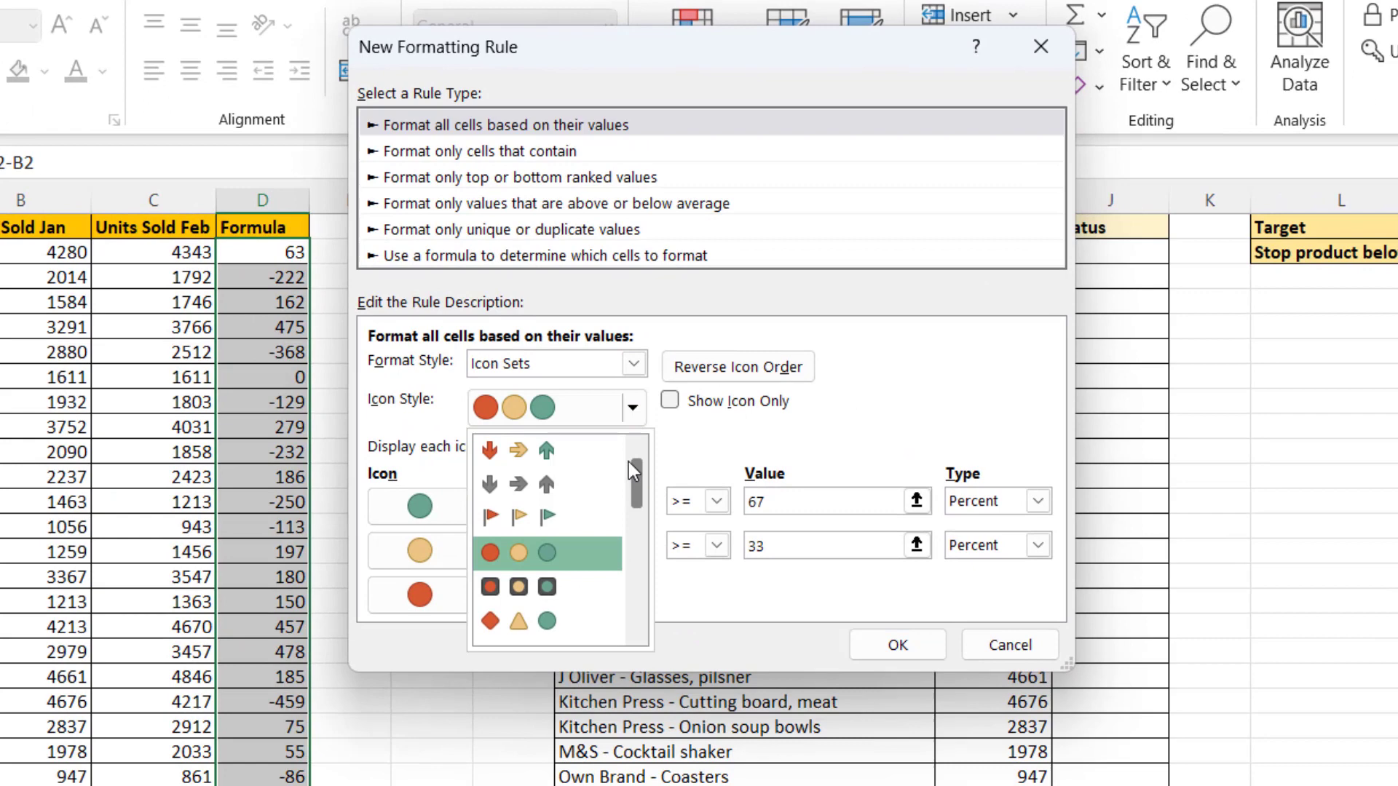
{"action": "left_click", "coordinate": [545, 455]}
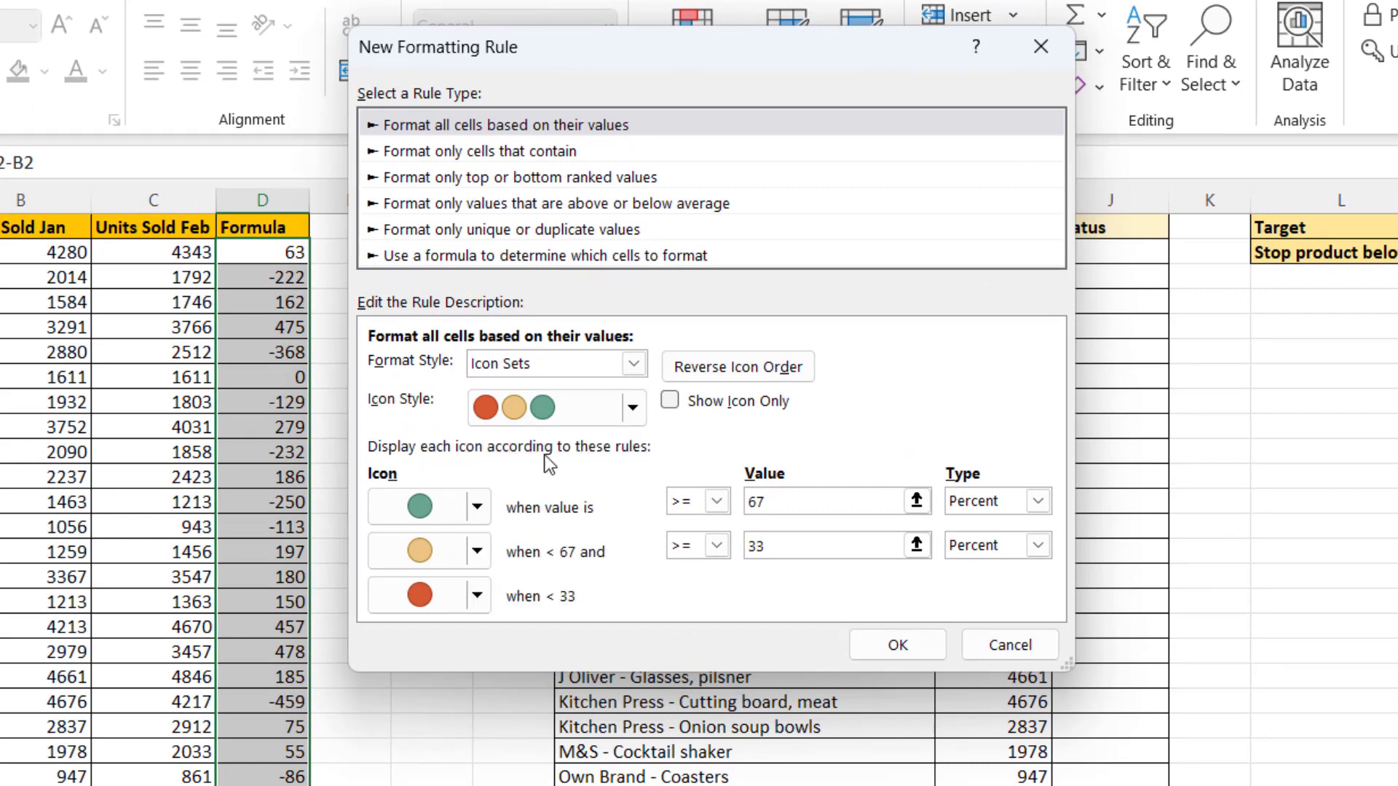
{"action": "left_click", "coordinate": [671, 402]}
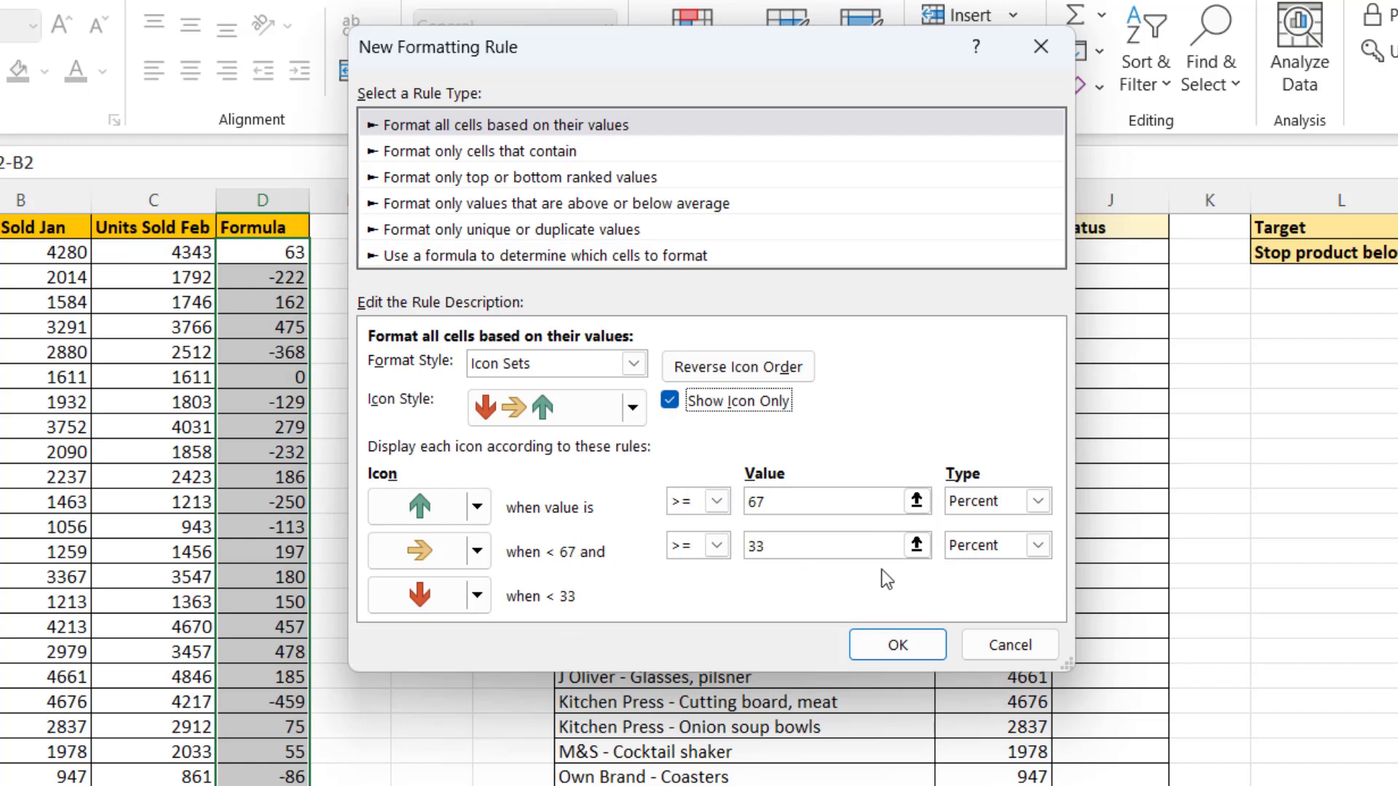
- Set both icon thresholds to Number 0, with > for the green arrow and >= for the yellow arrow, and apply the rule
{"action": "left_click", "coordinate": [1039, 502]}
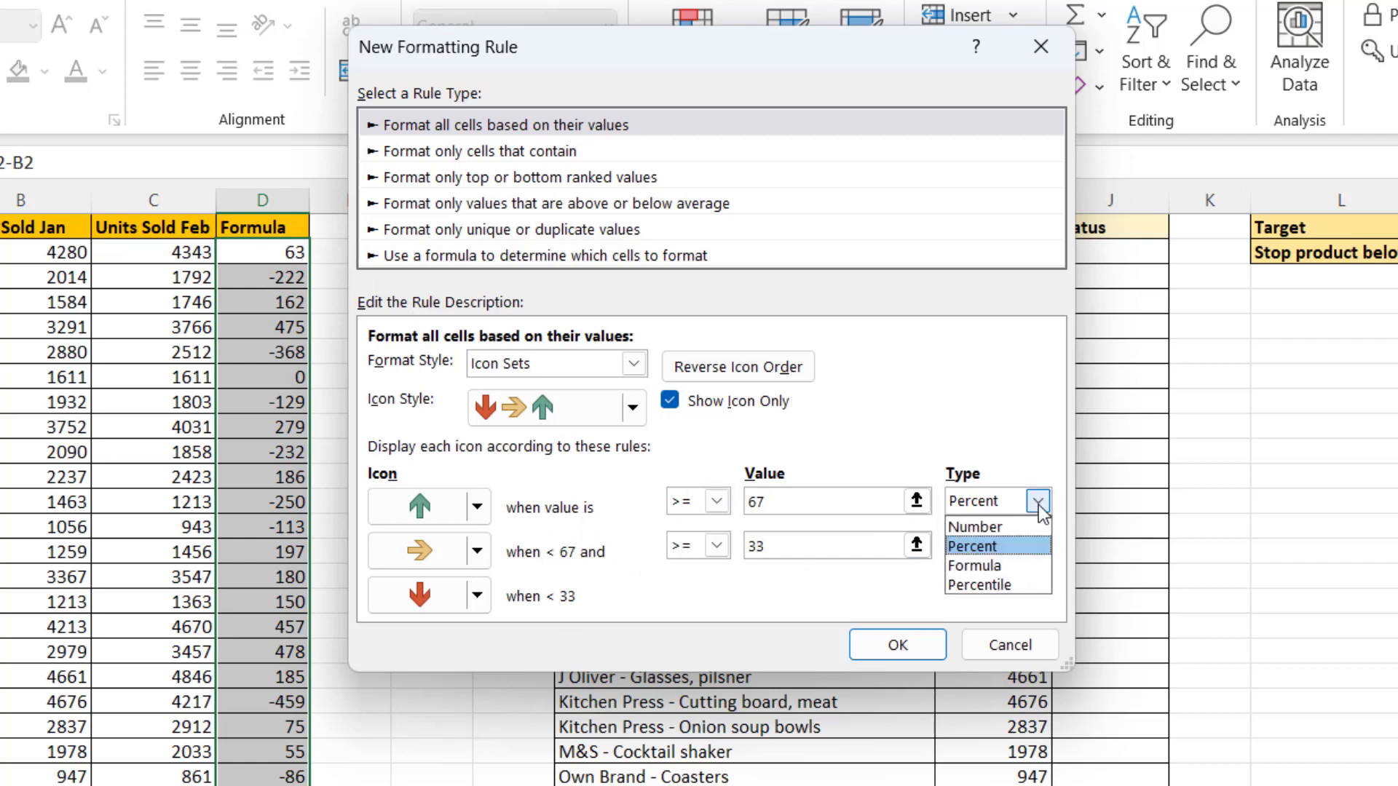
{"action": "left_click", "coordinate": [980, 527]}
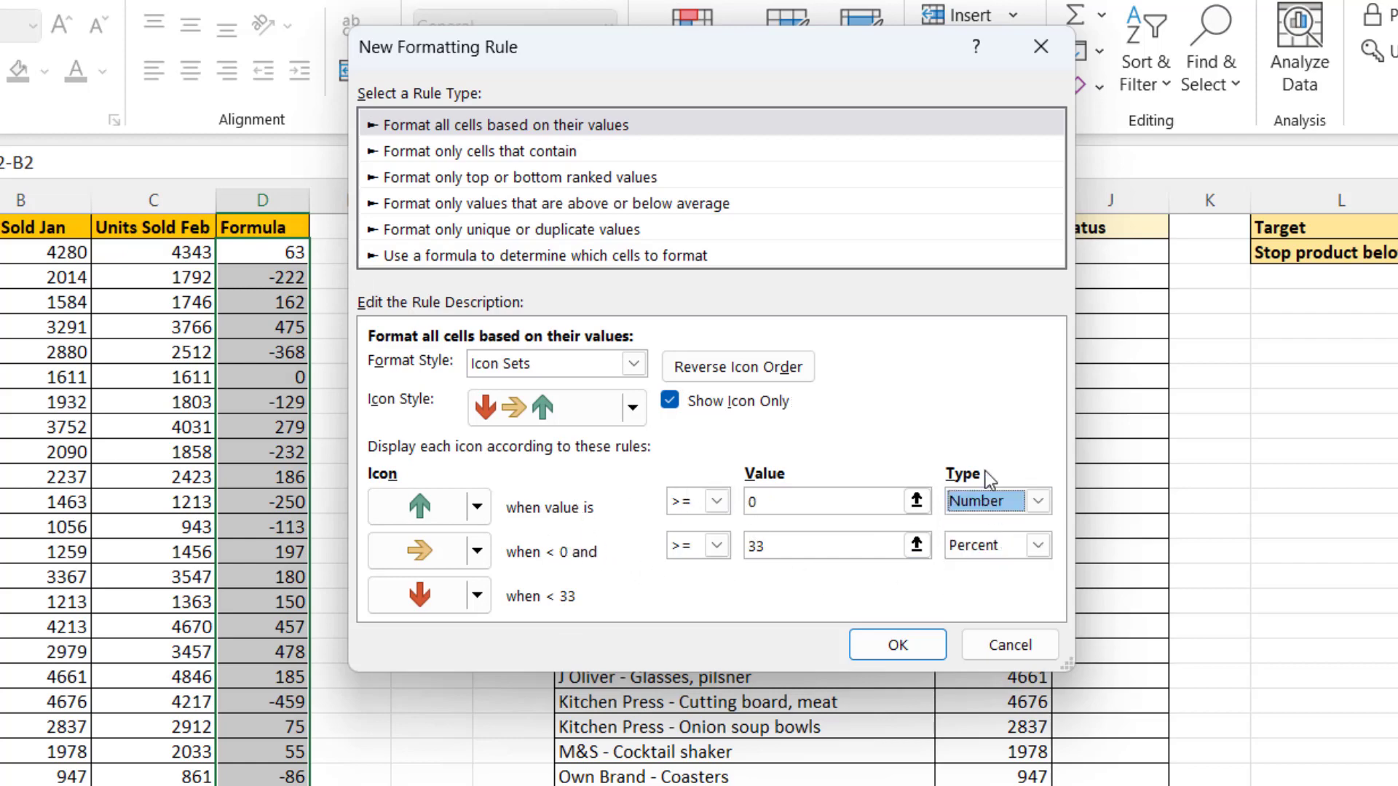
{"action": "left_click", "coordinate": [1037, 546]}
{"action": "left_click", "coordinate": [1001, 574]}
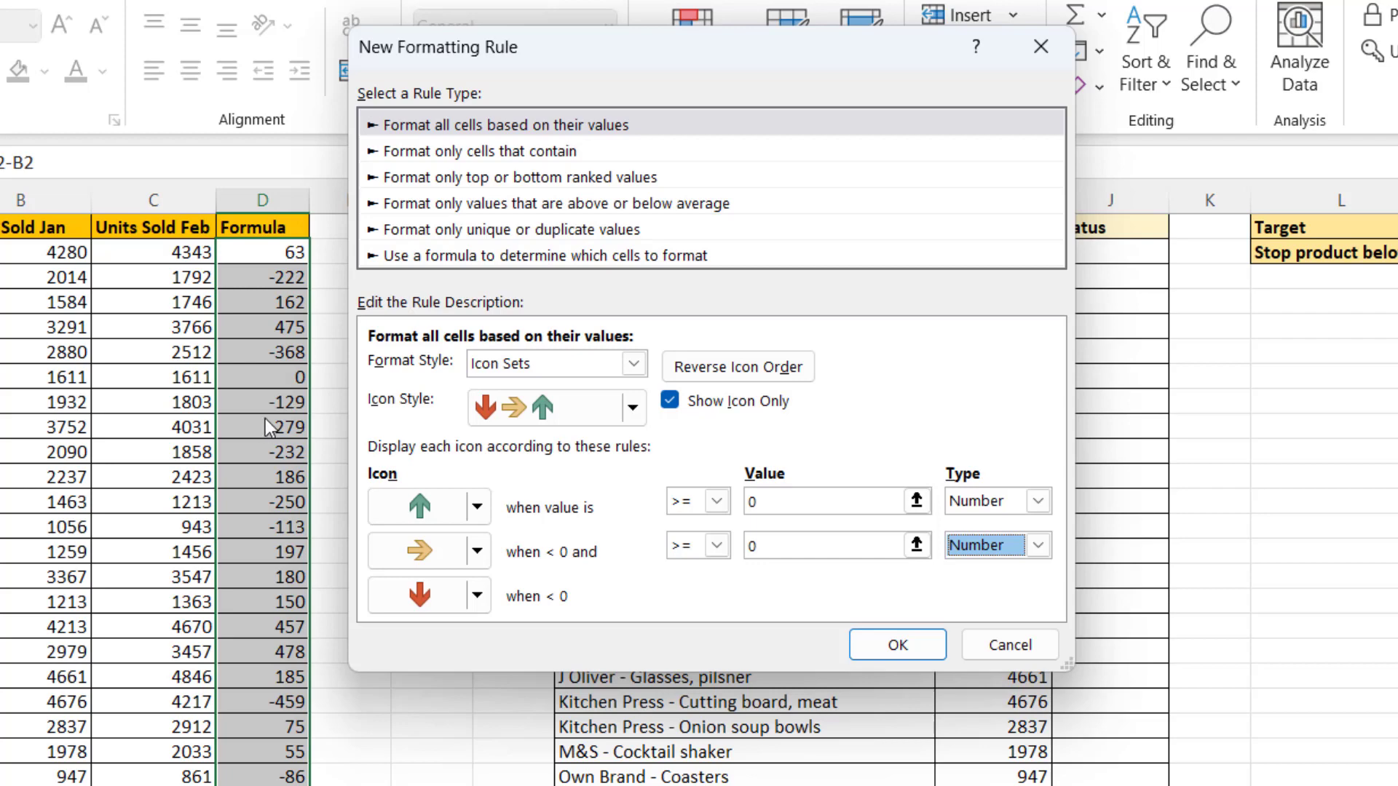
{"action": "left_click", "coordinate": [716, 501]}
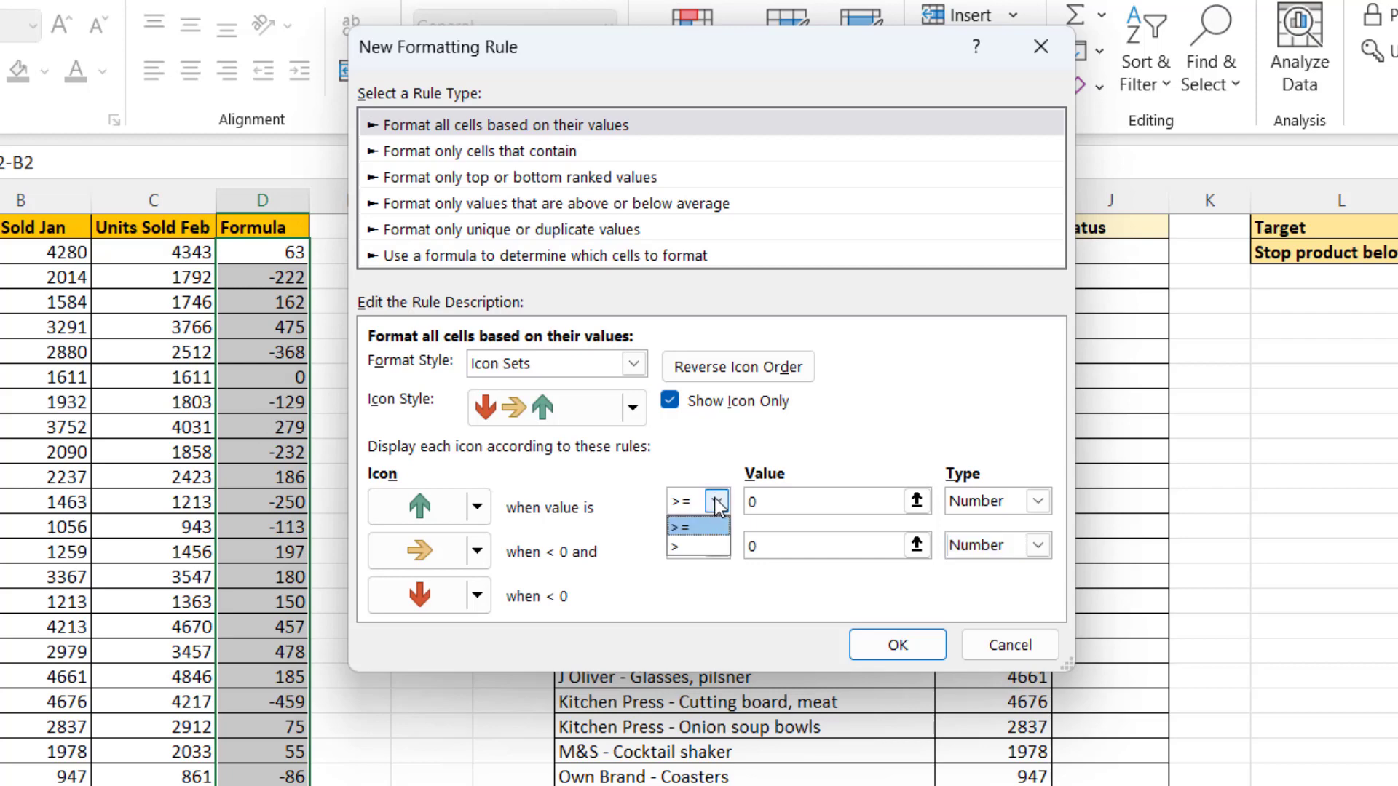
{"action": "left_click", "coordinate": [693, 545]}
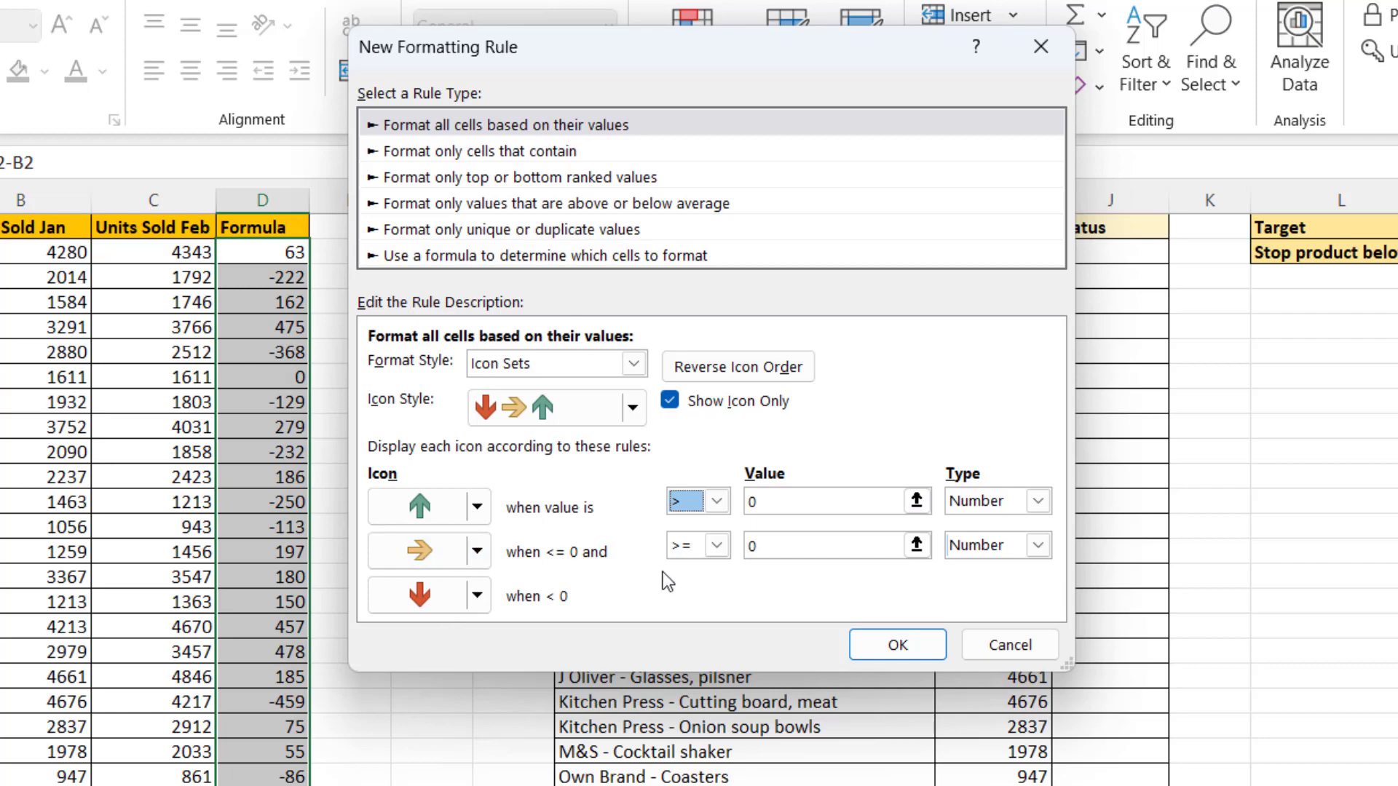
{"action": "left_click", "coordinate": [716, 546]}
{"action": "left_click", "coordinate": [716, 547]}
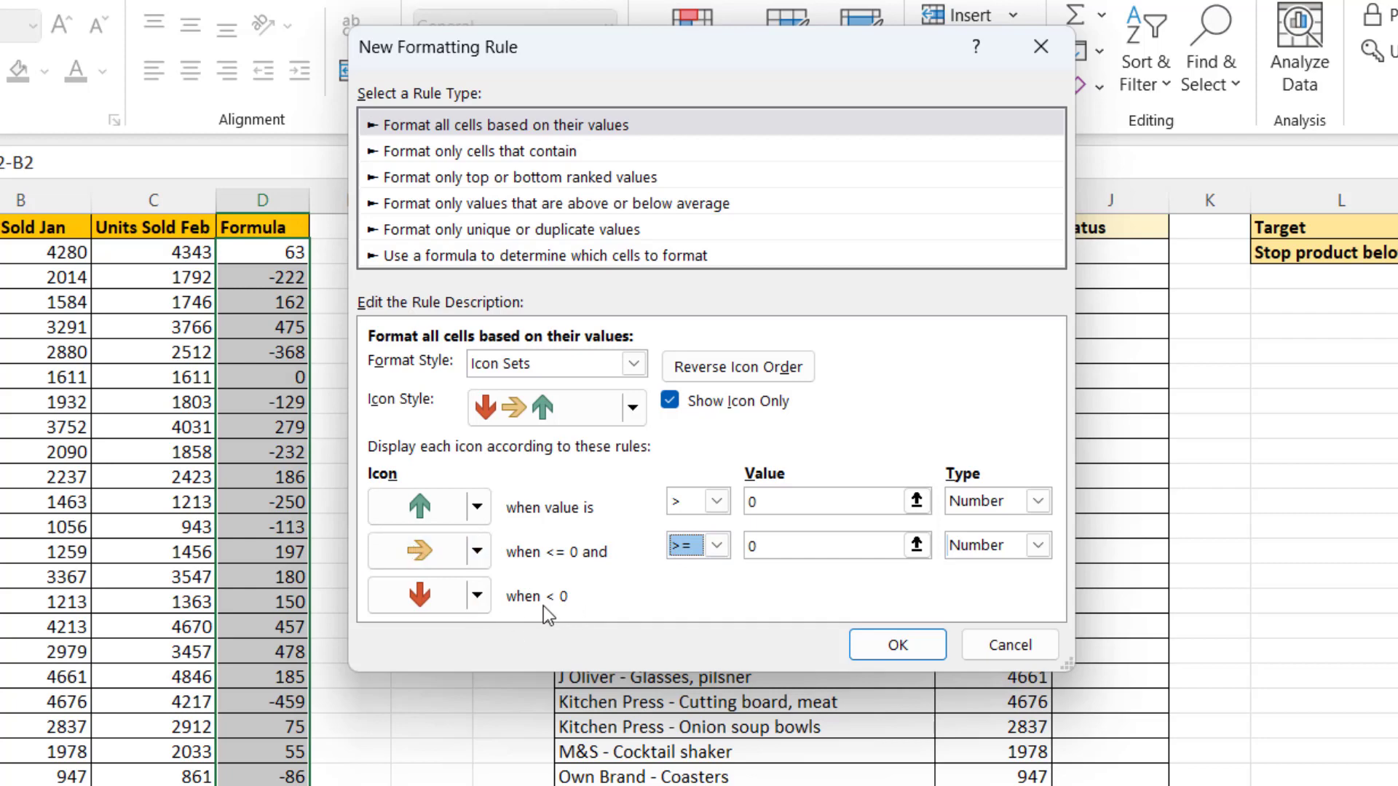
{"action": "left_click", "coordinate": [854, 635]}
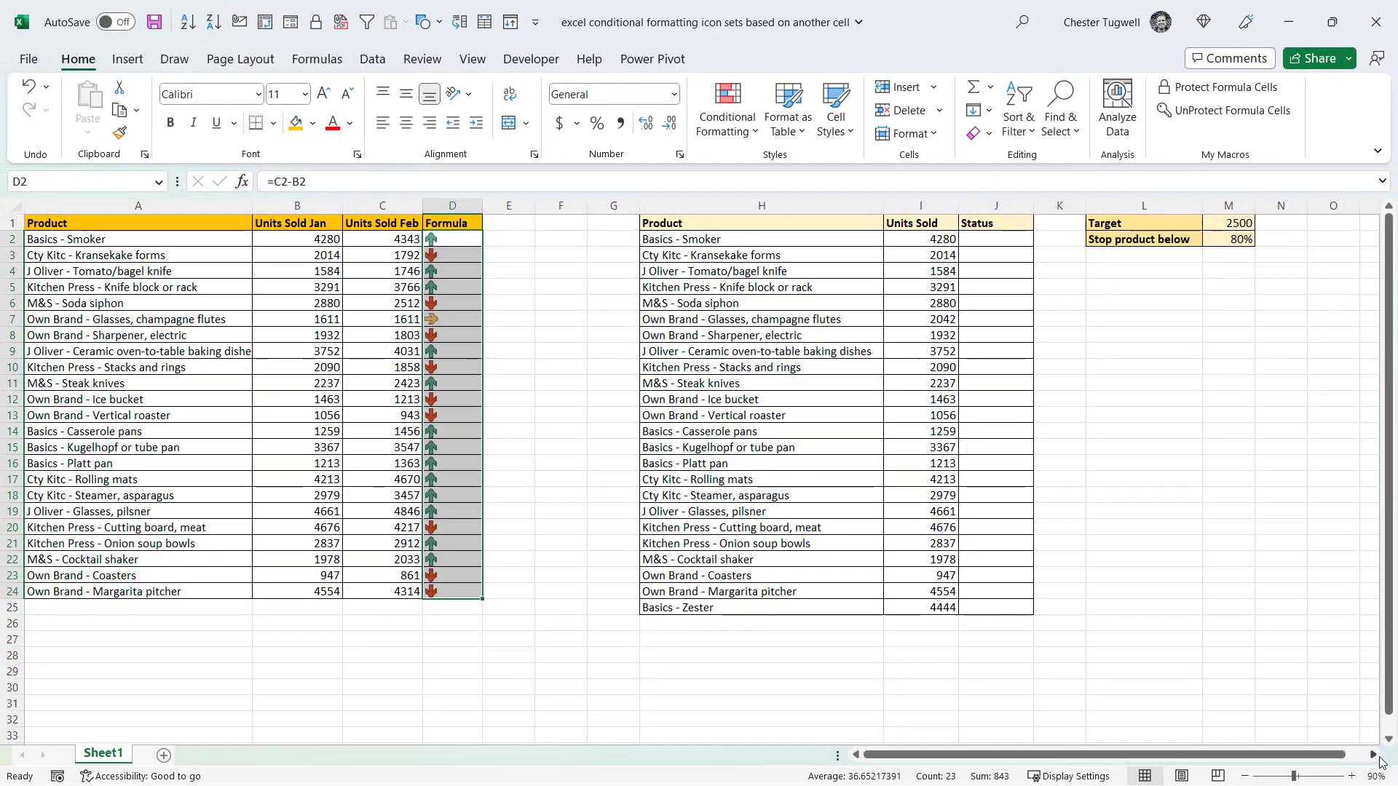
- Widen column K and begin the Status formula in J2 with =IF(I2>=$M$1,3
{"action": "left_click", "coordinate": [1374, 756]}
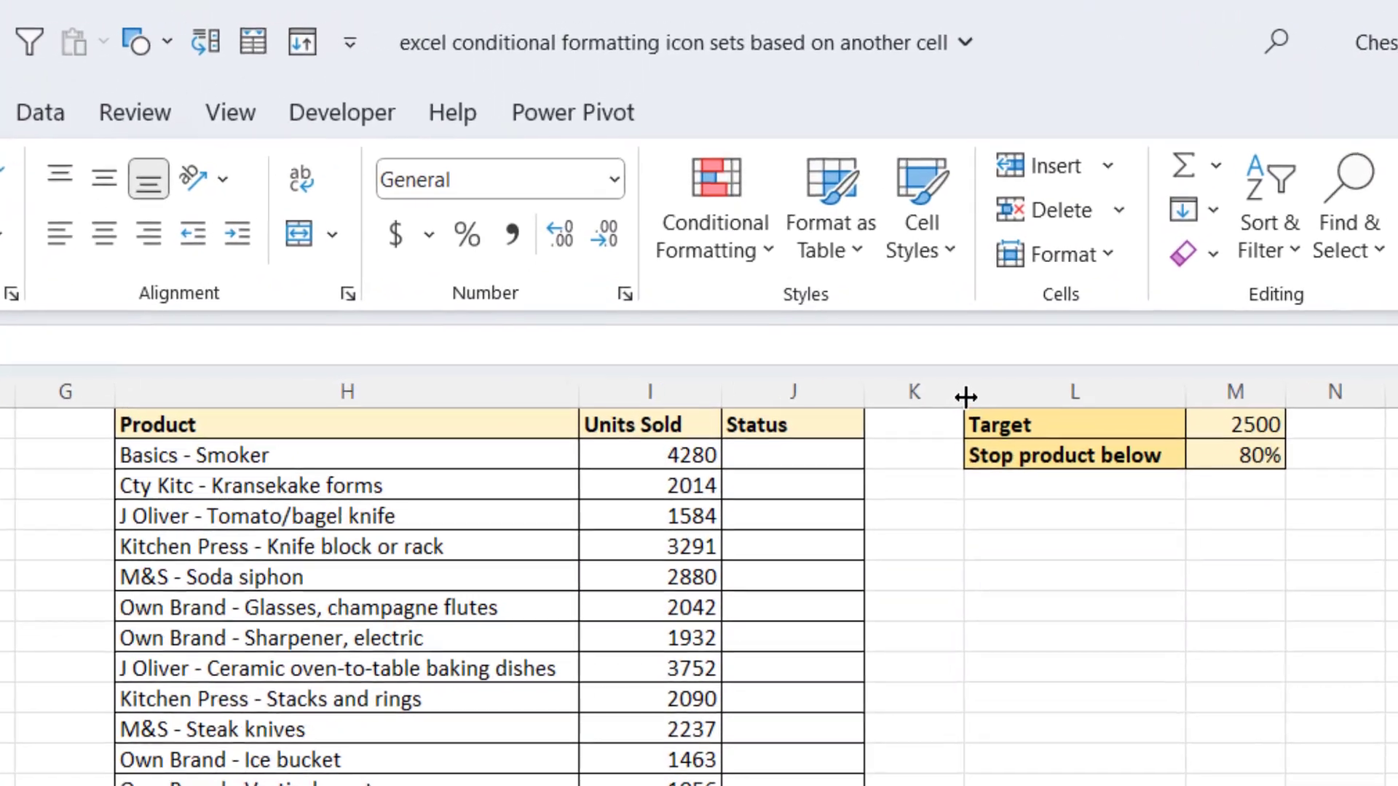
{"action": "left_click_drag", "start_coordinate": [859, 206], "coordinate": [897, 206]}
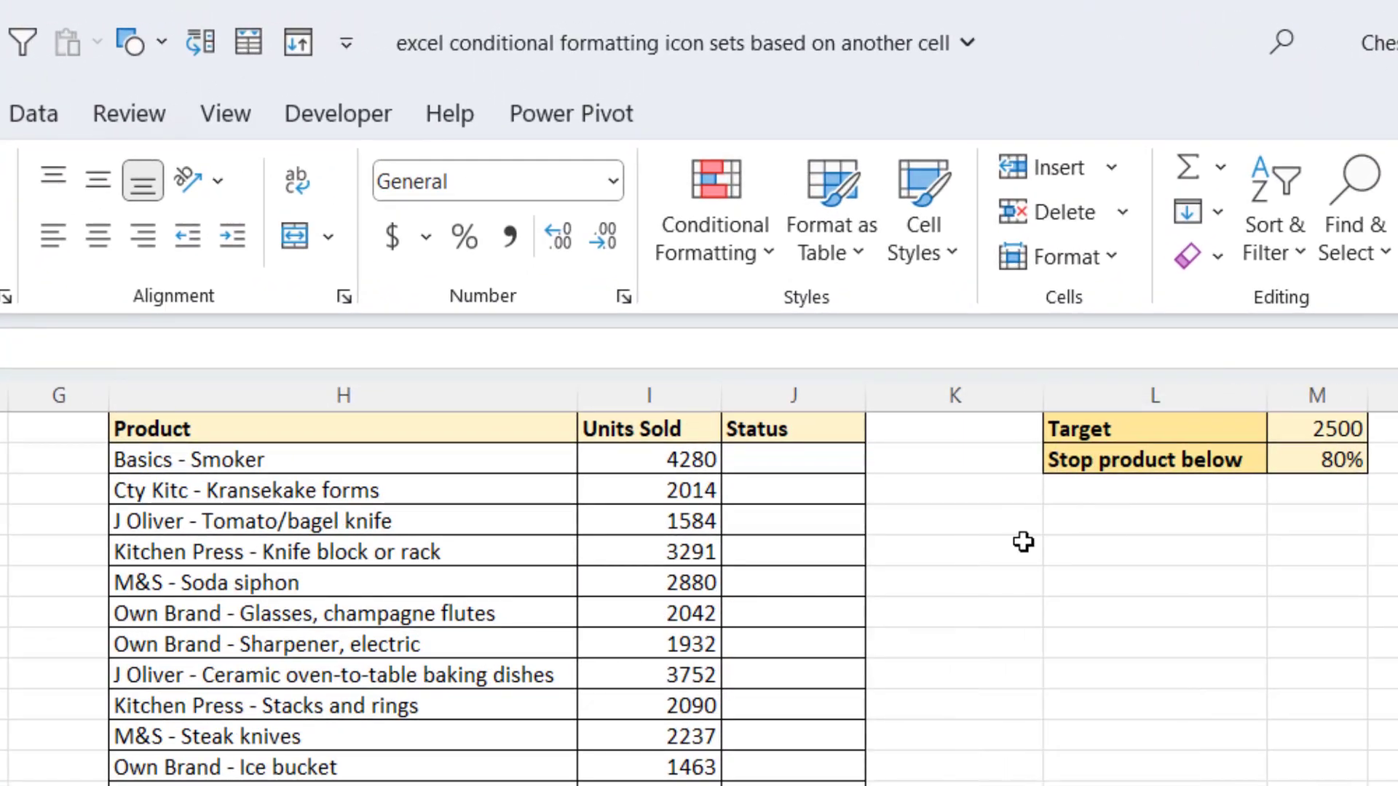
{"action": "left_click", "coordinate": [754, 462]}
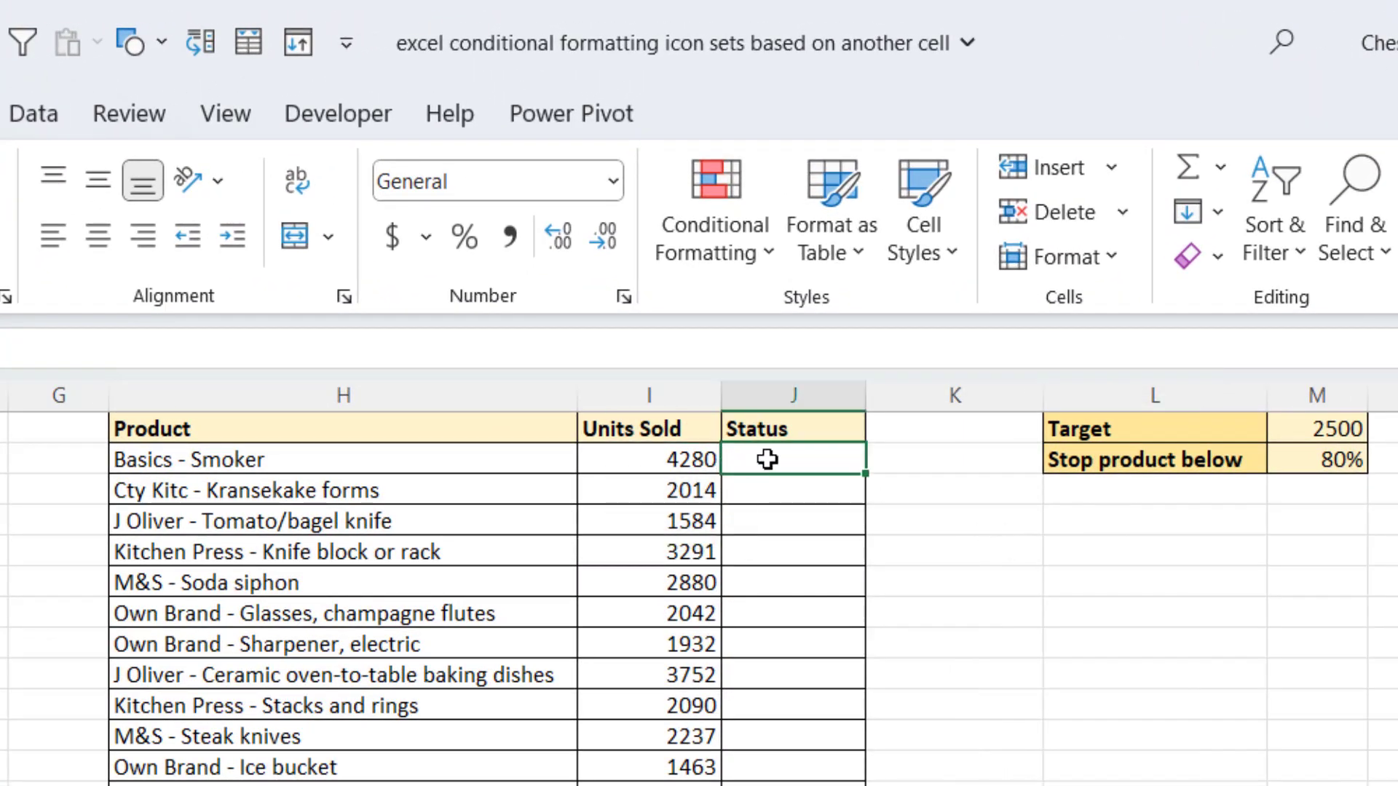
{"action": "type", "text": "=if("}
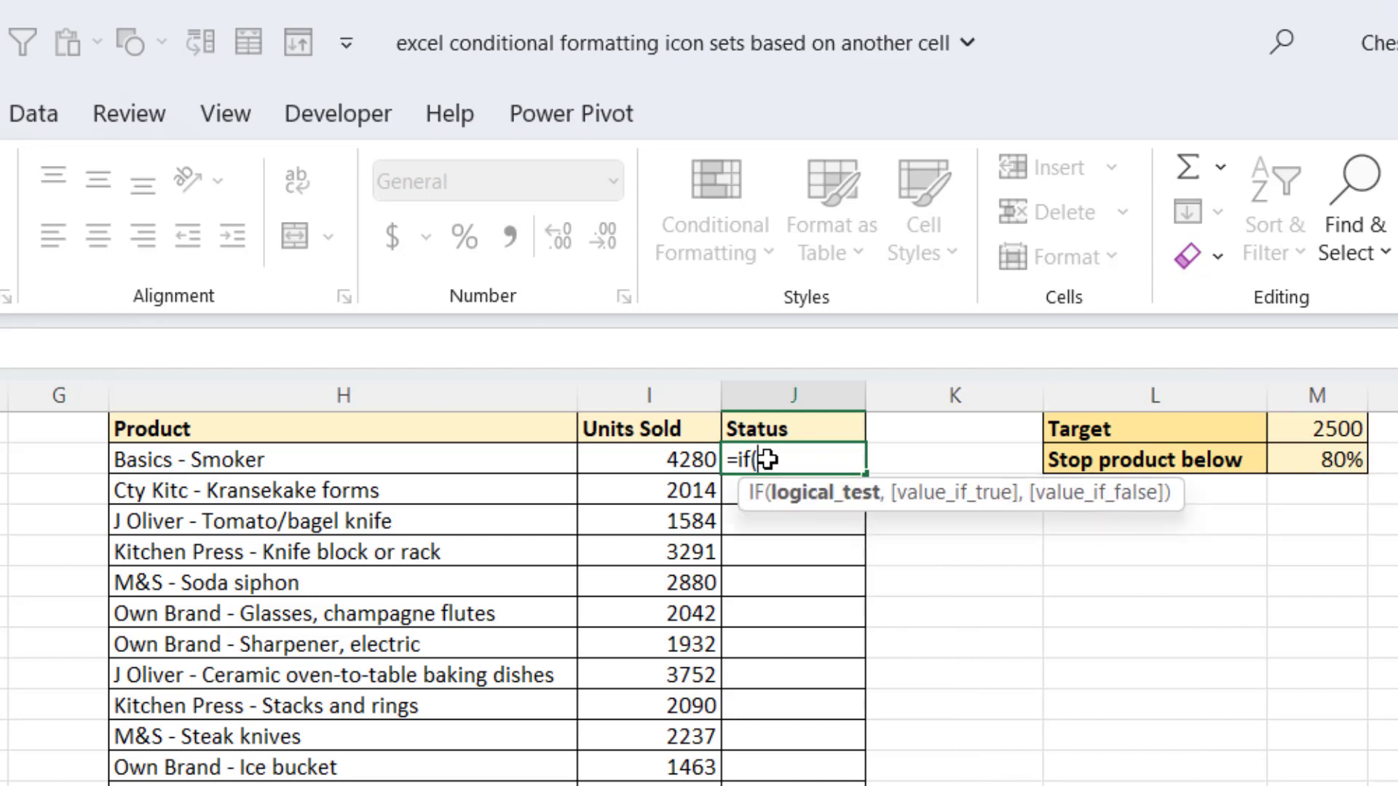
{"action": "left_click", "coordinate": [671, 461]}
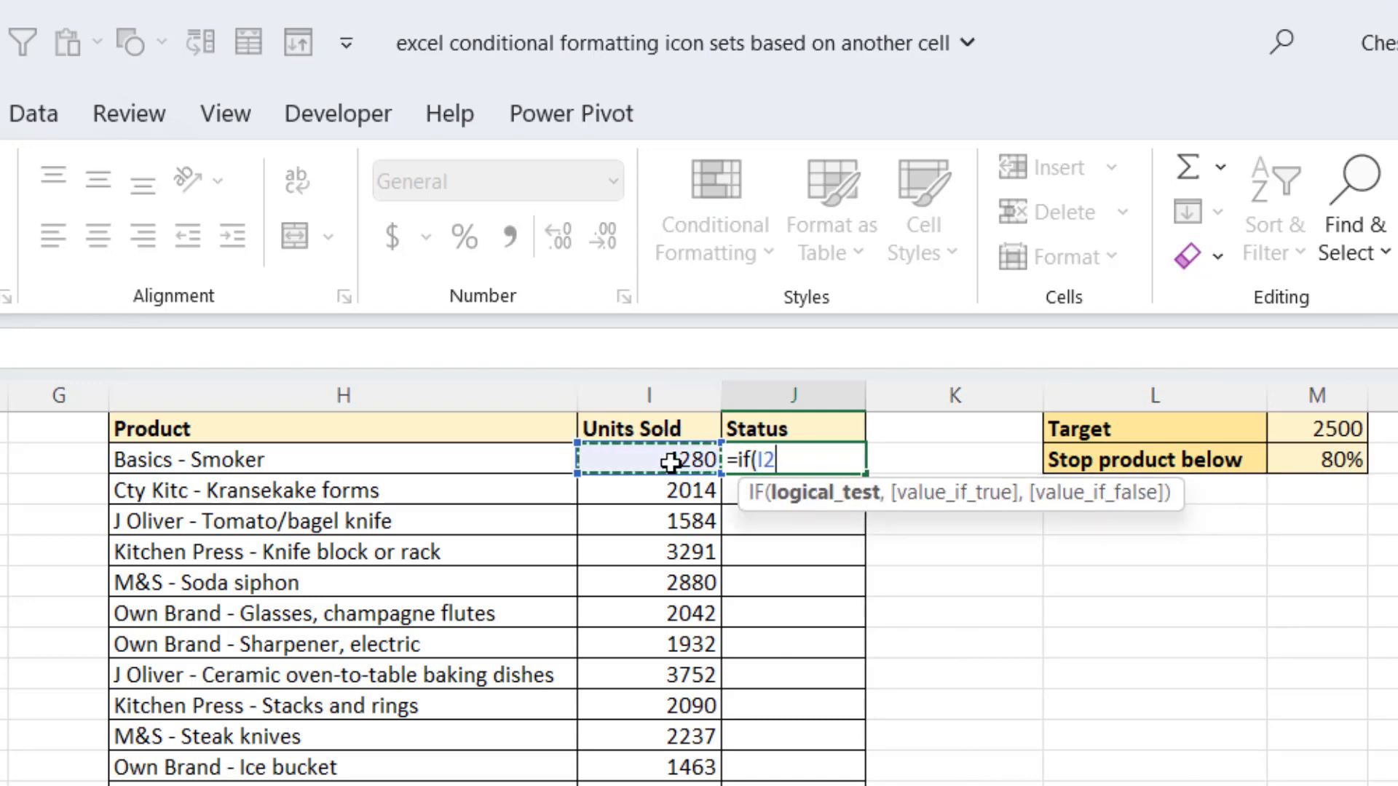
{"action": "type", "text": ">="}
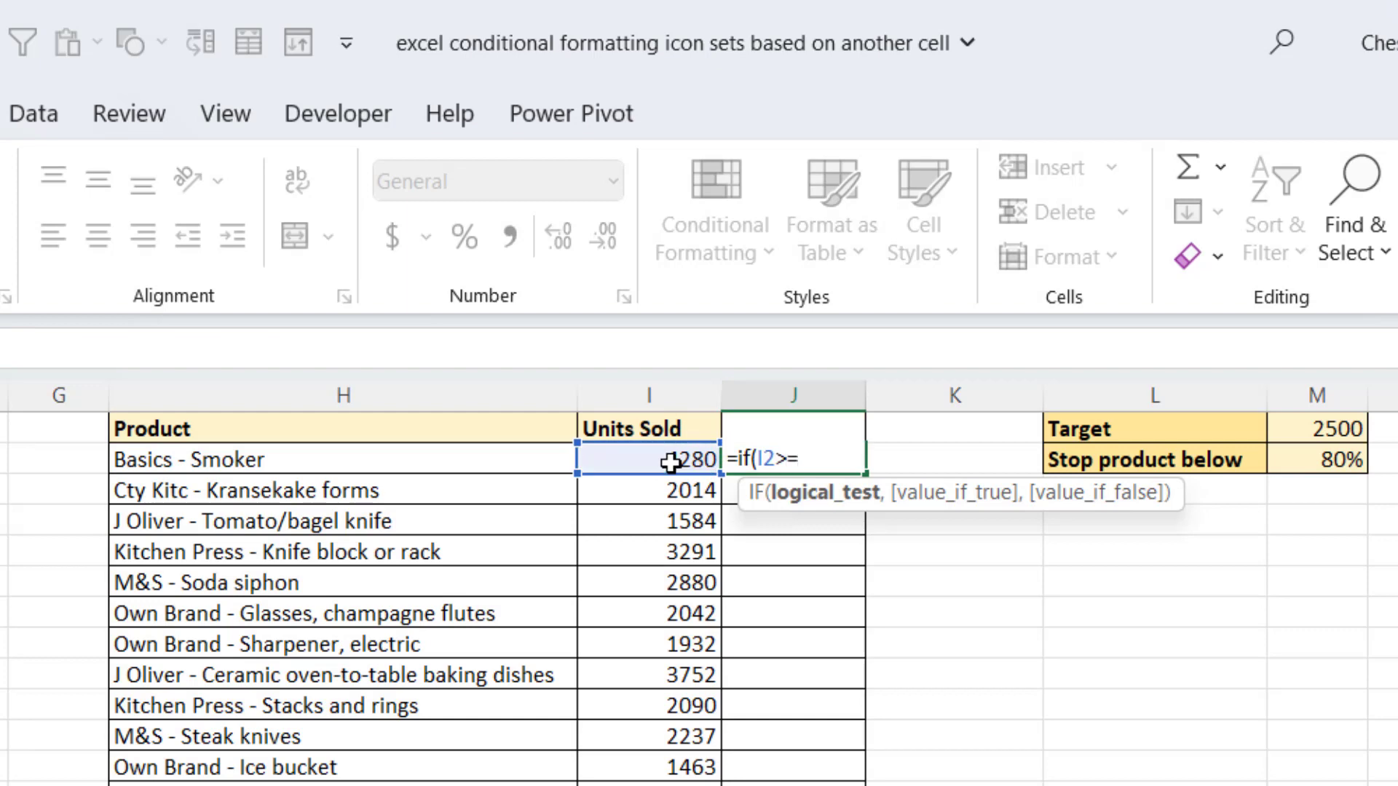
{"action": "left_click", "coordinate": [1331, 429]}
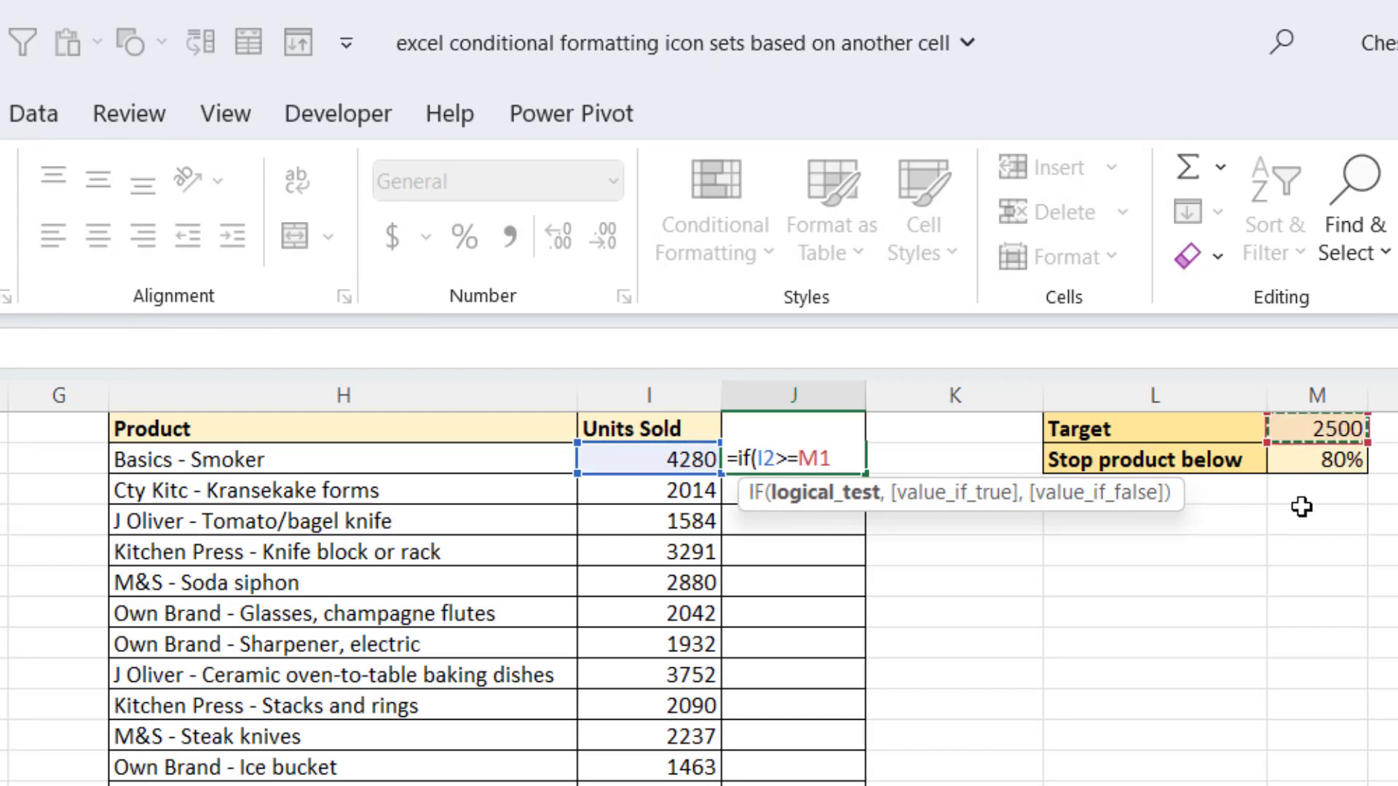
{"action": "key", "text": "F4"}
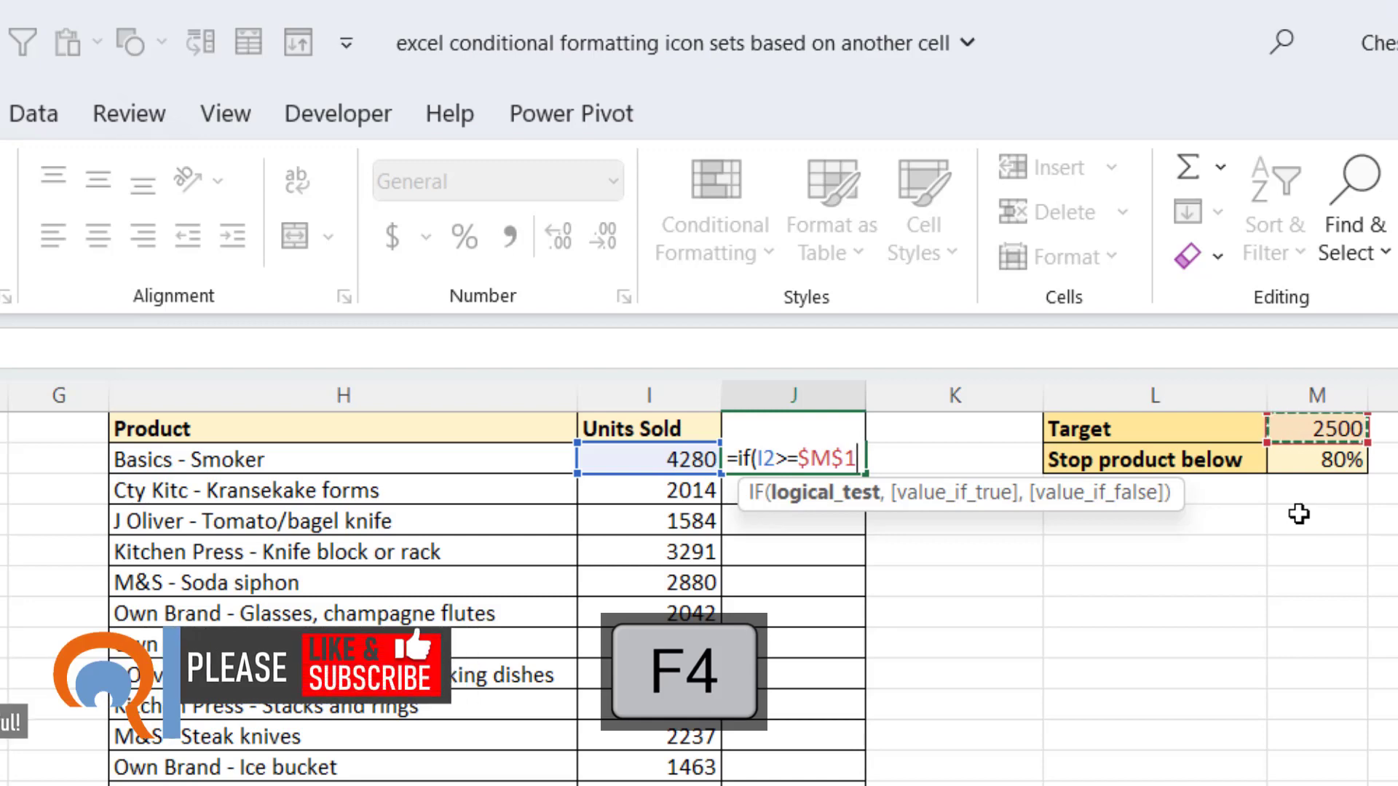
{"action": "type", "text": ",3"}
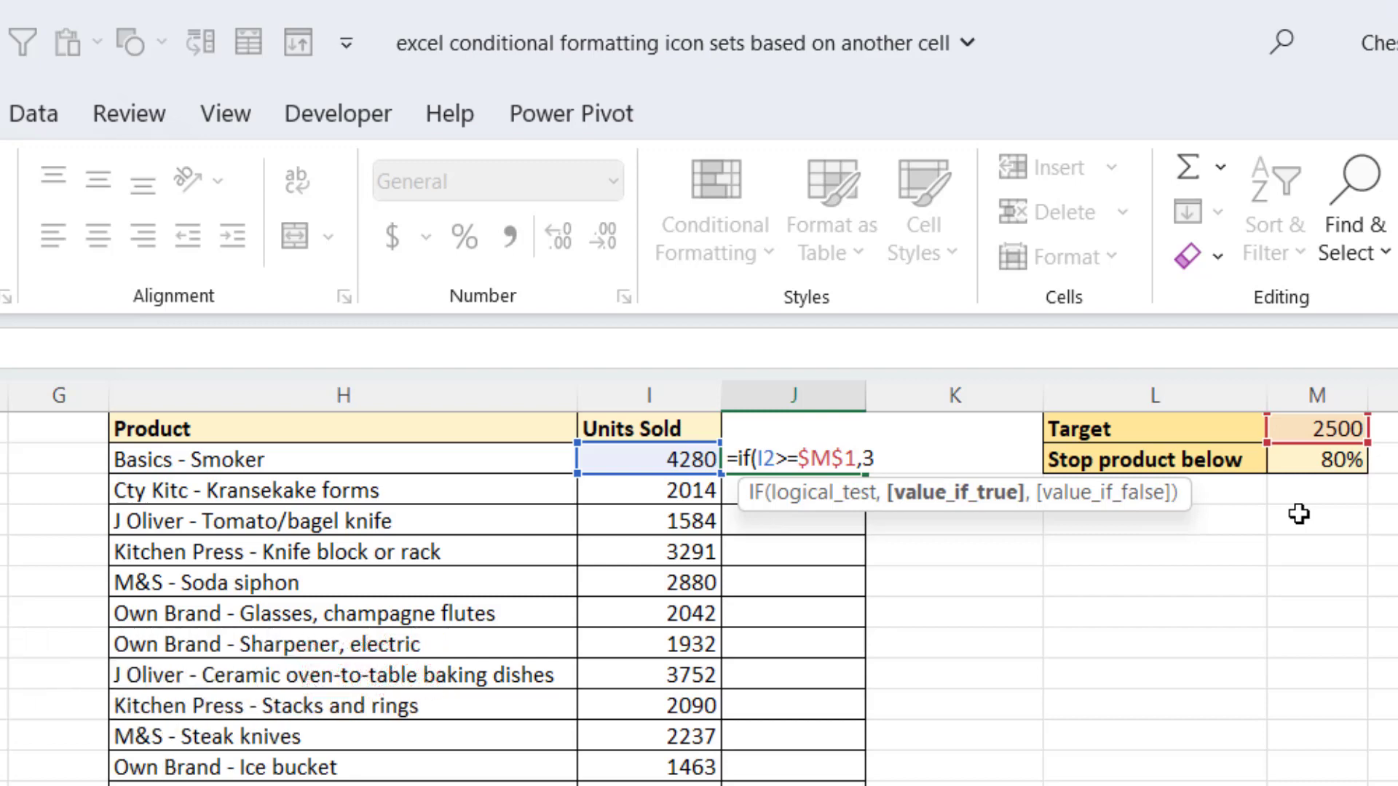
- Continue the J2 formula with a nested IF as the false result, testing I2>=$M$1*$M$2 with both references absolute
{"action": "type", "text": ",IF"}
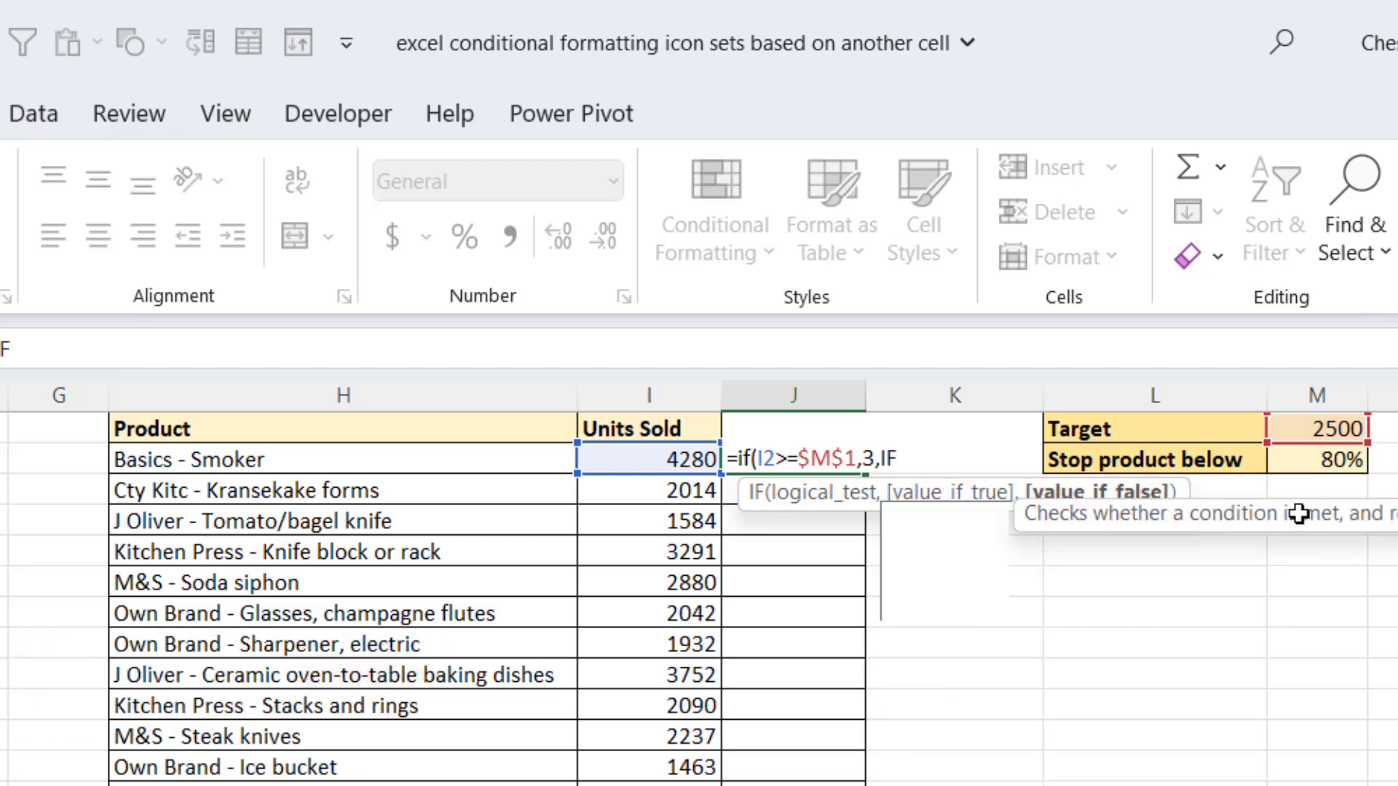
{"action": "type", "text": "("}
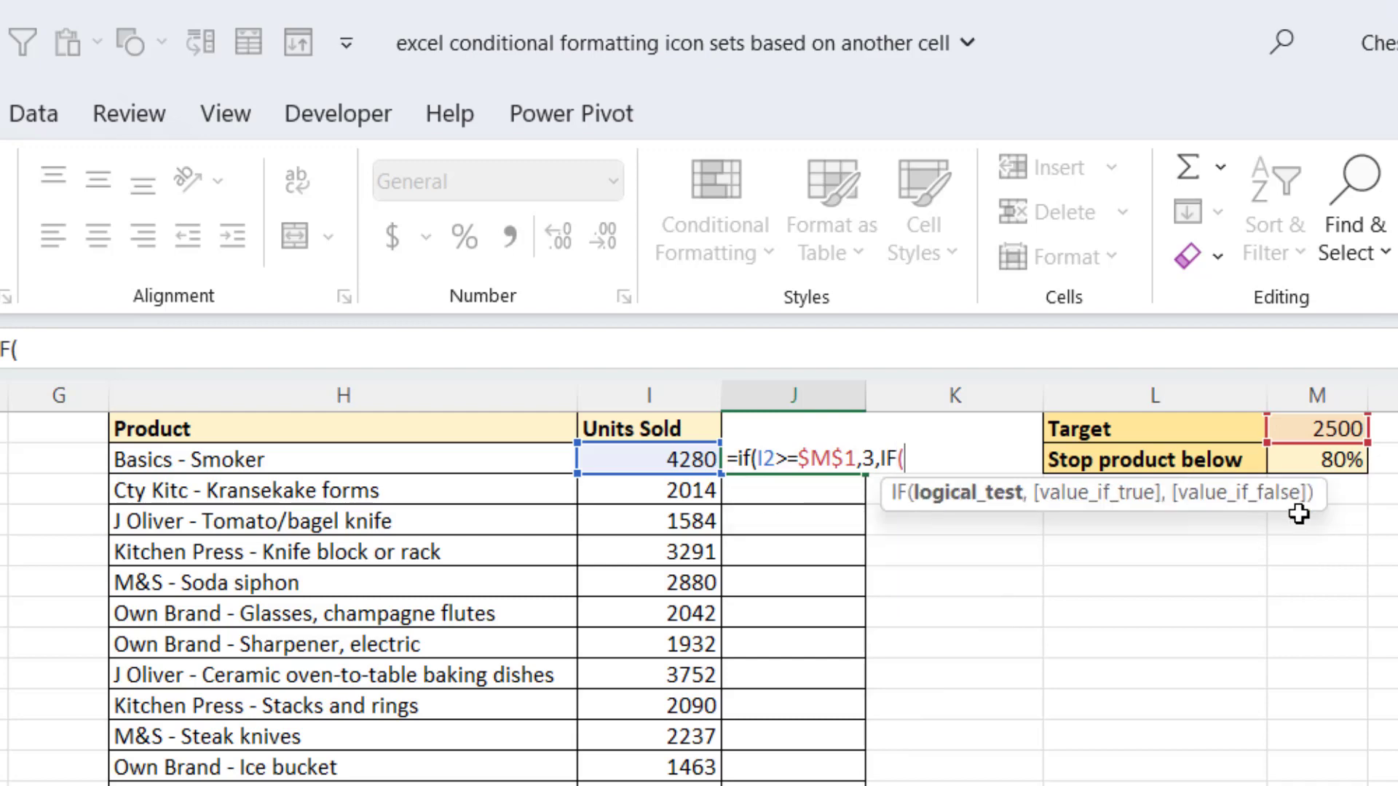
{"action": "left_click", "coordinate": [676, 455]}
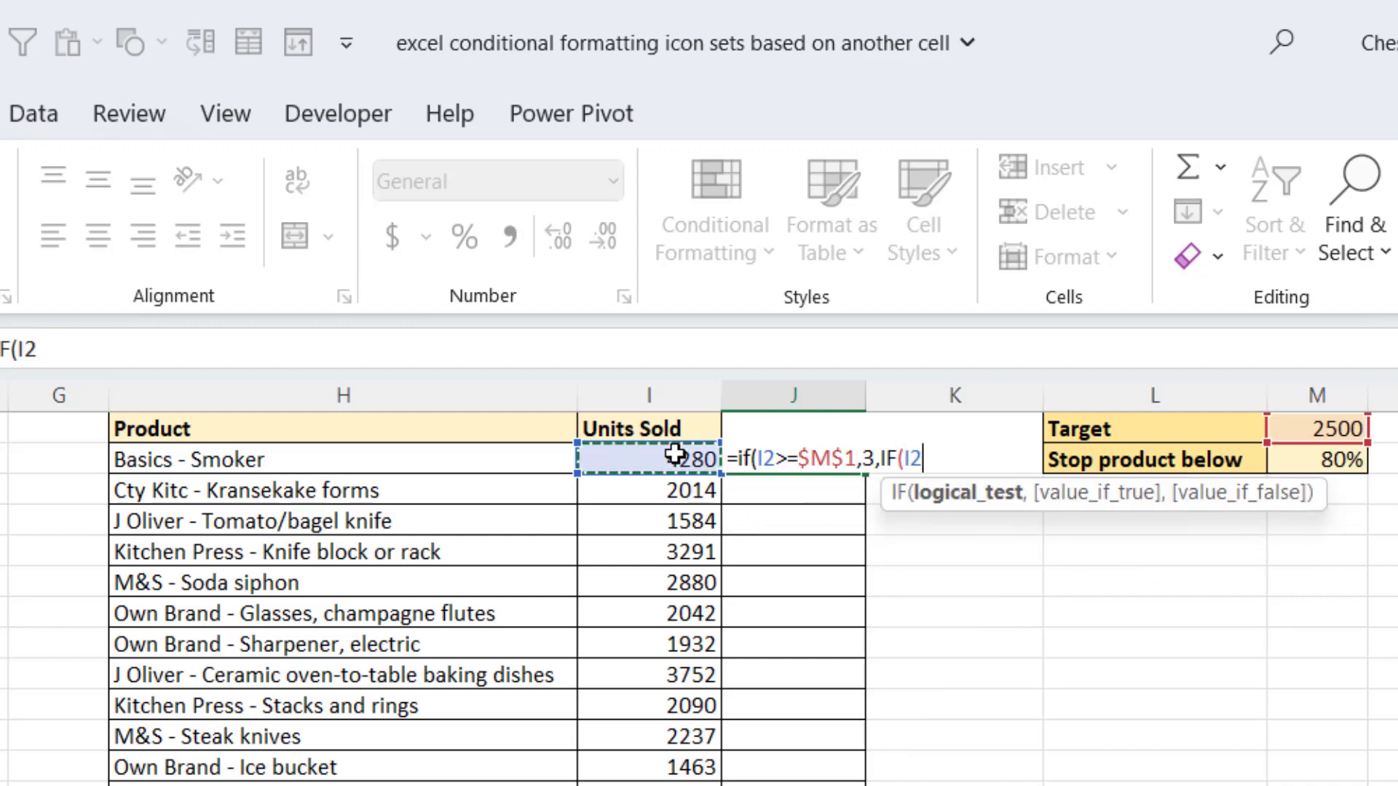
{"action": "type", "text": ">"}
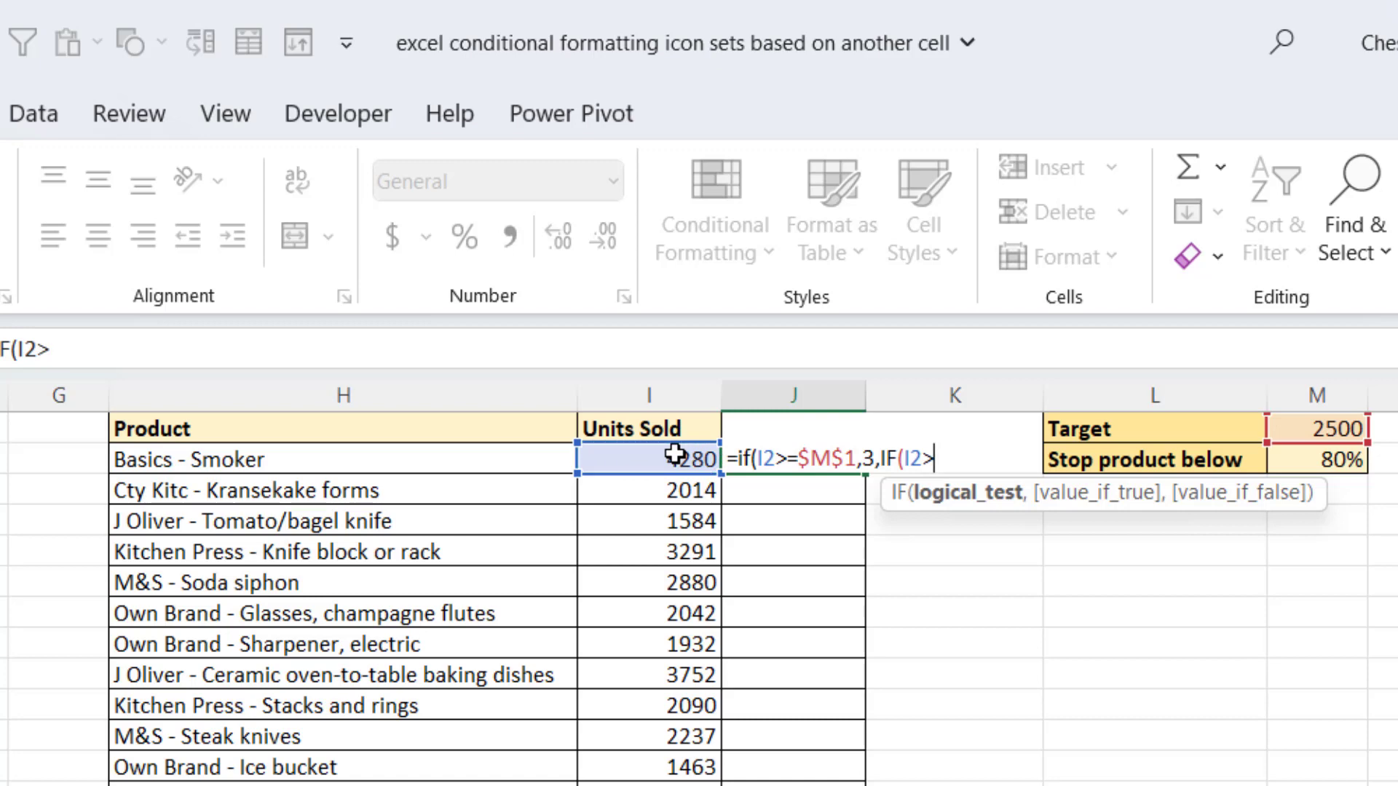
{"action": "type", "text": "="}
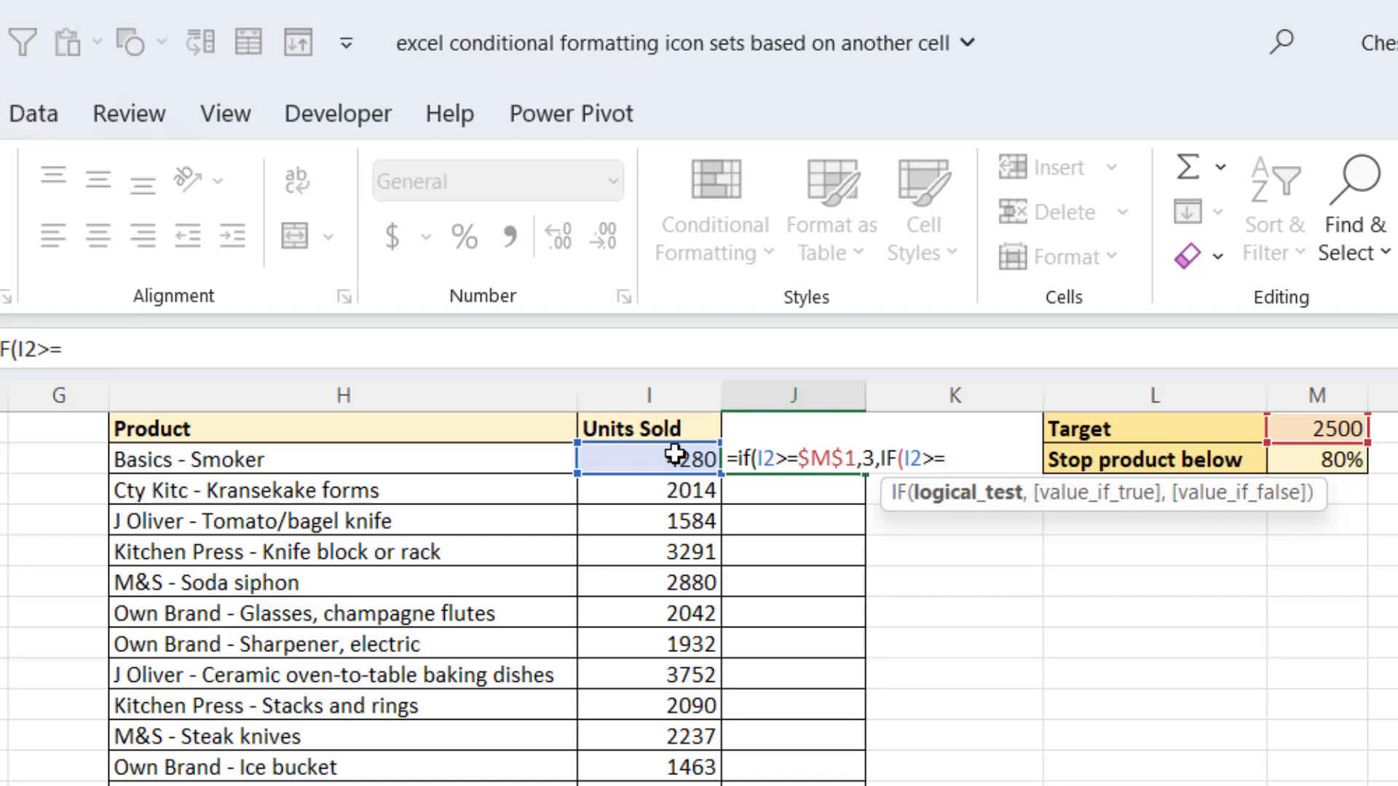
{"action": "left_click", "coordinate": [1309, 427]}
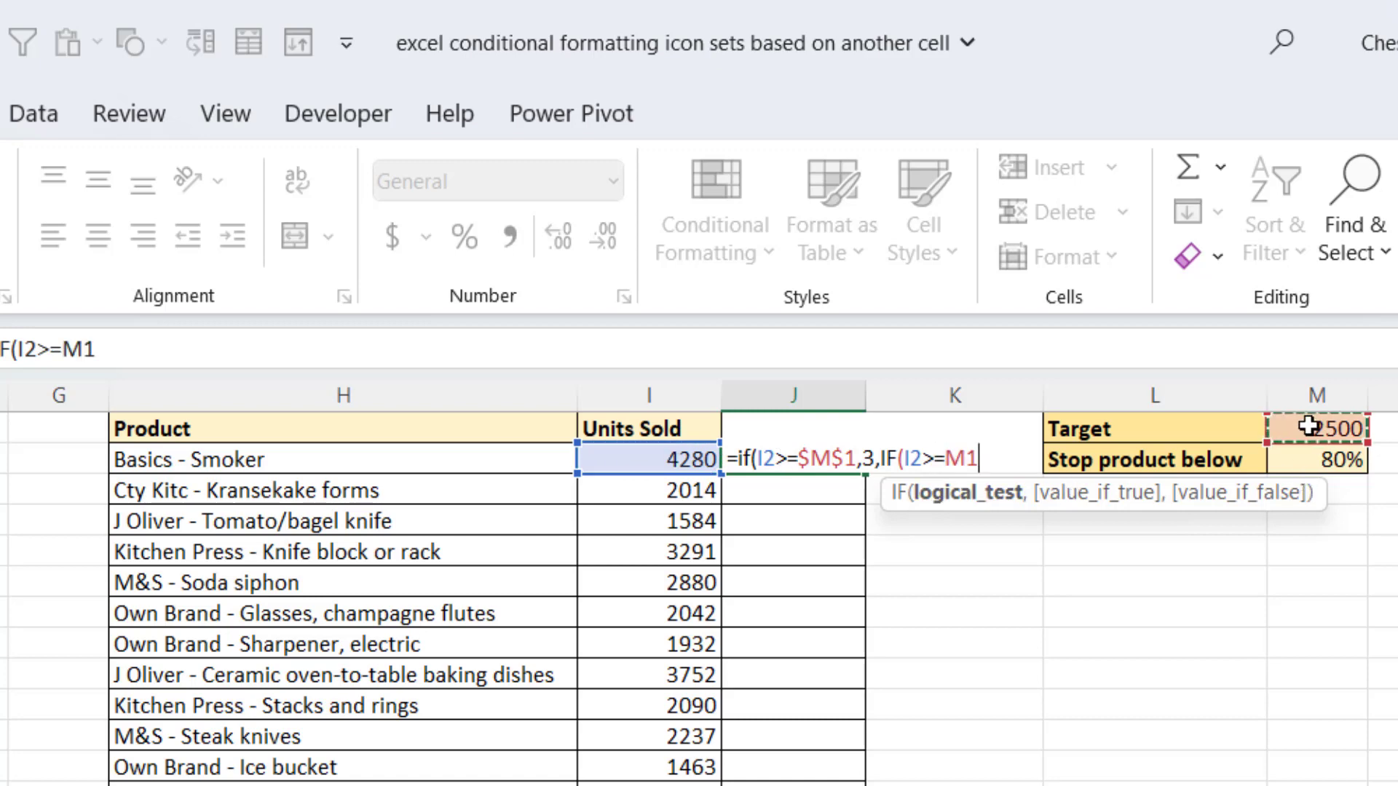
{"action": "key", "text": "F4"}
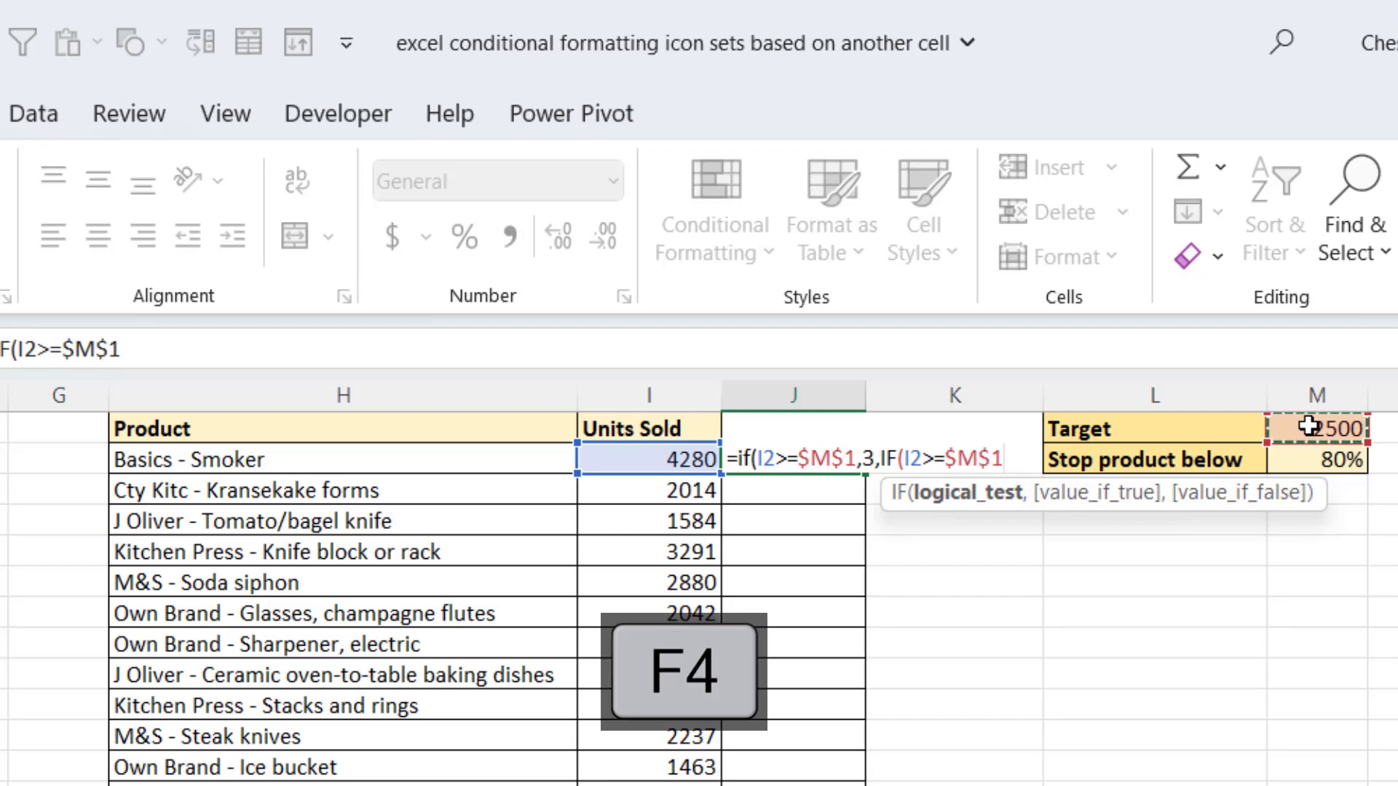
{"action": "type", "text": "*"}
{"action": "left_click", "coordinate": [1315, 460]}
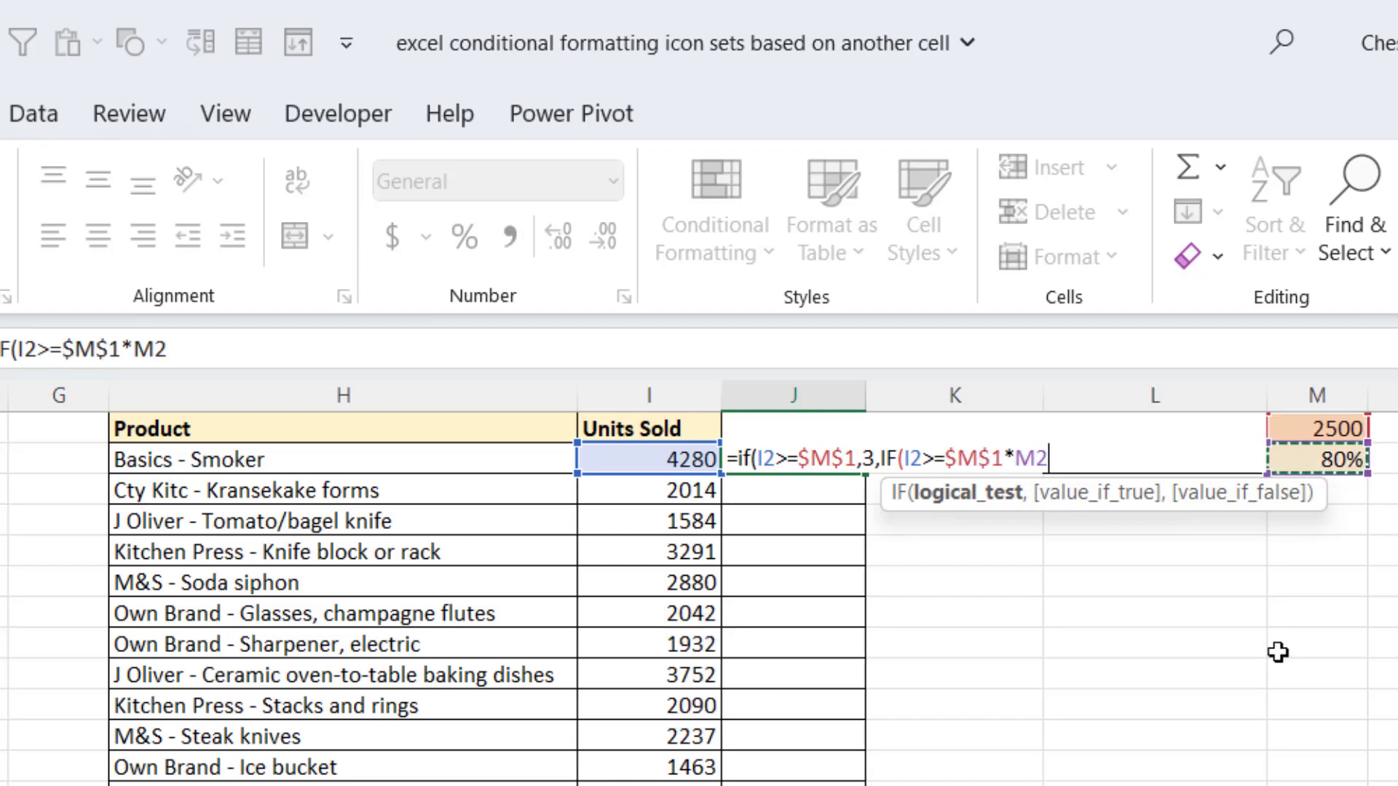
{"action": "key", "text": "F4"}
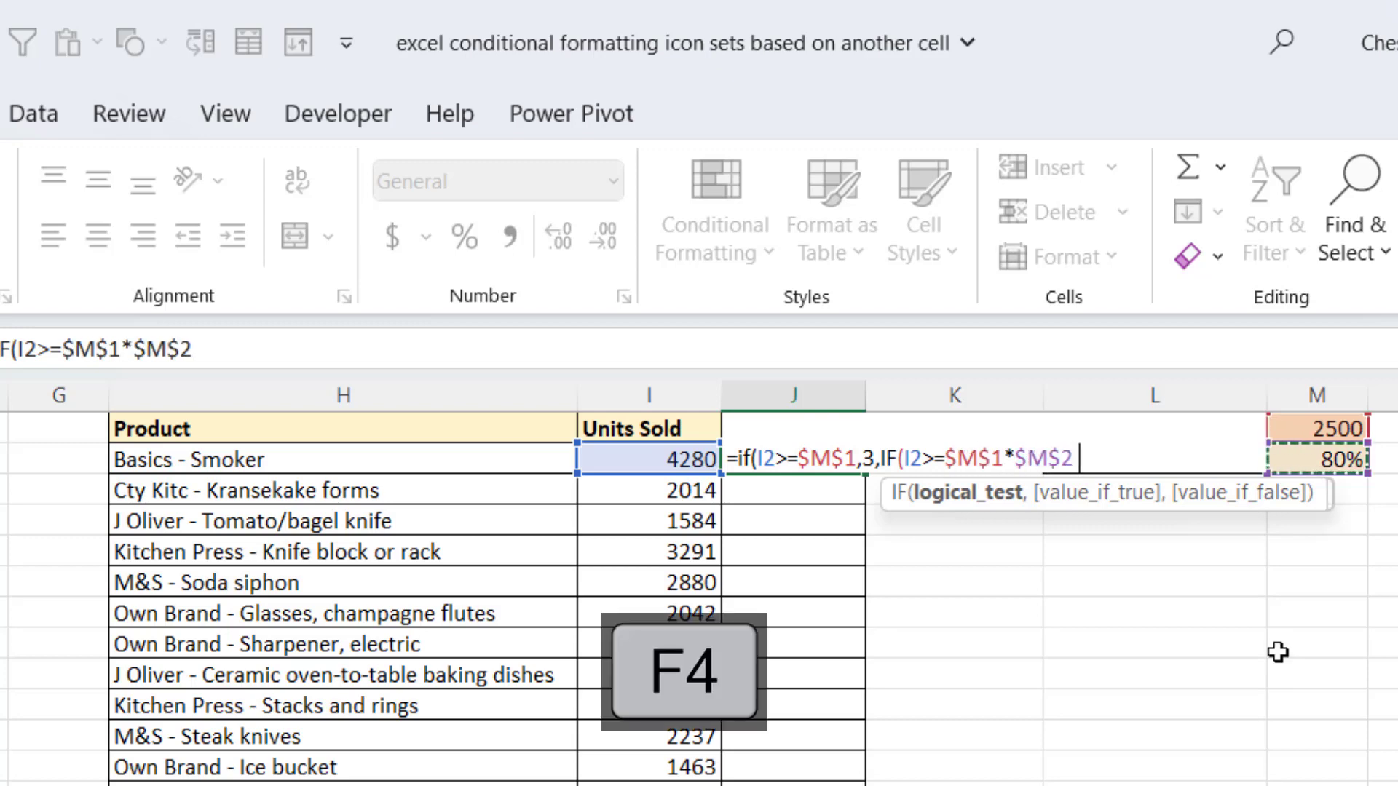
- Complete the nested IF in J2 with results 2 and 1, and fill the formula down the Status column to J25
{"action": "type", "text": ",2"}
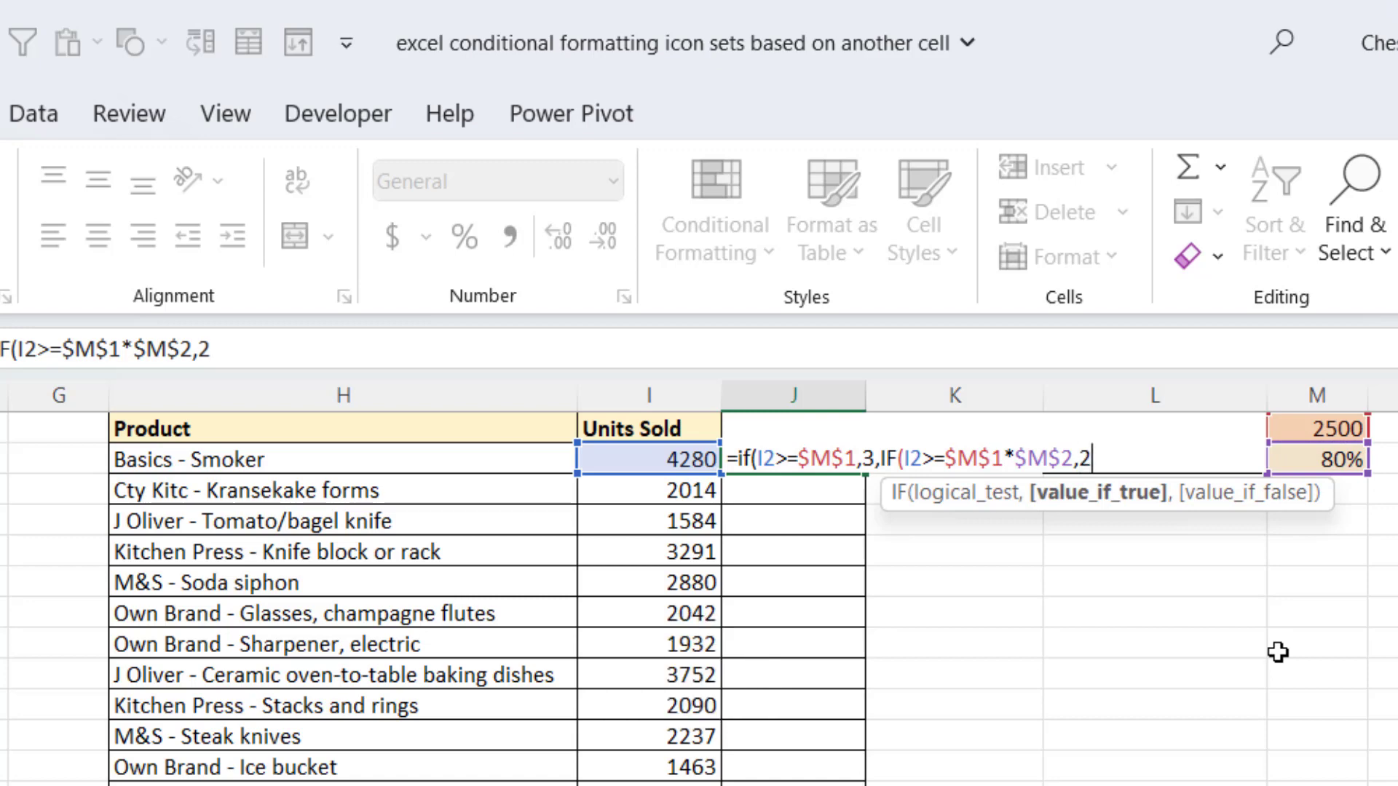
{"action": "type", "text": ","}
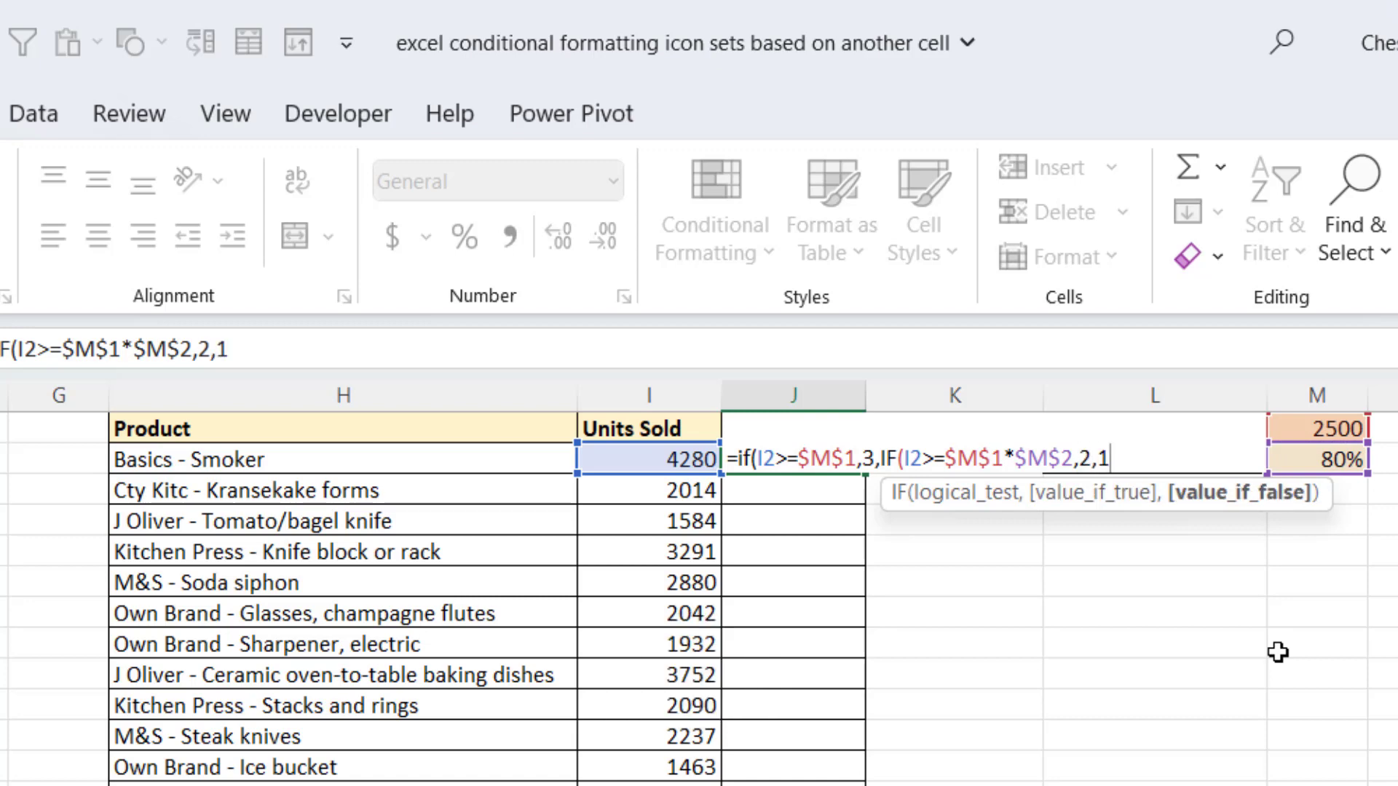
{"action": "type", "text": "1))"}
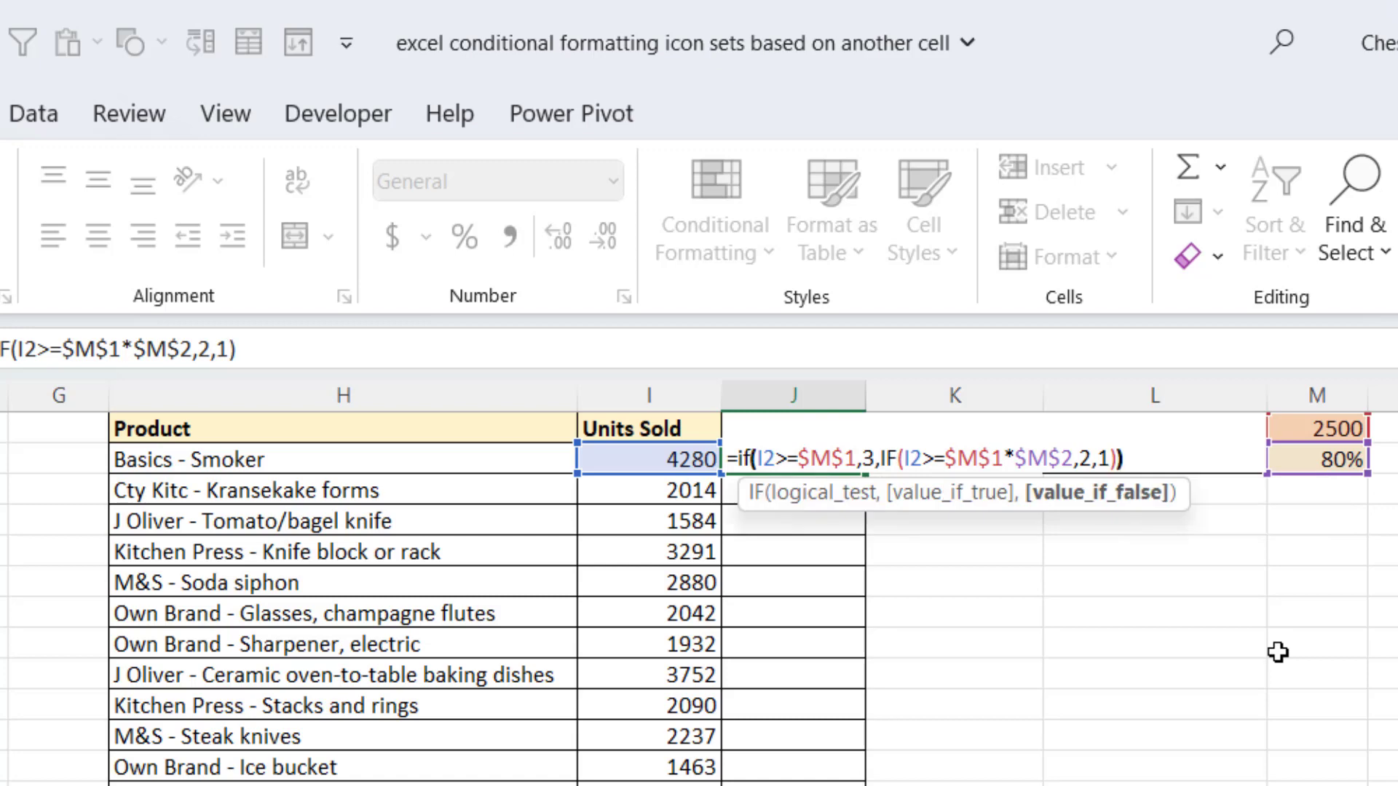
{"action": "key", "text": "Return"}
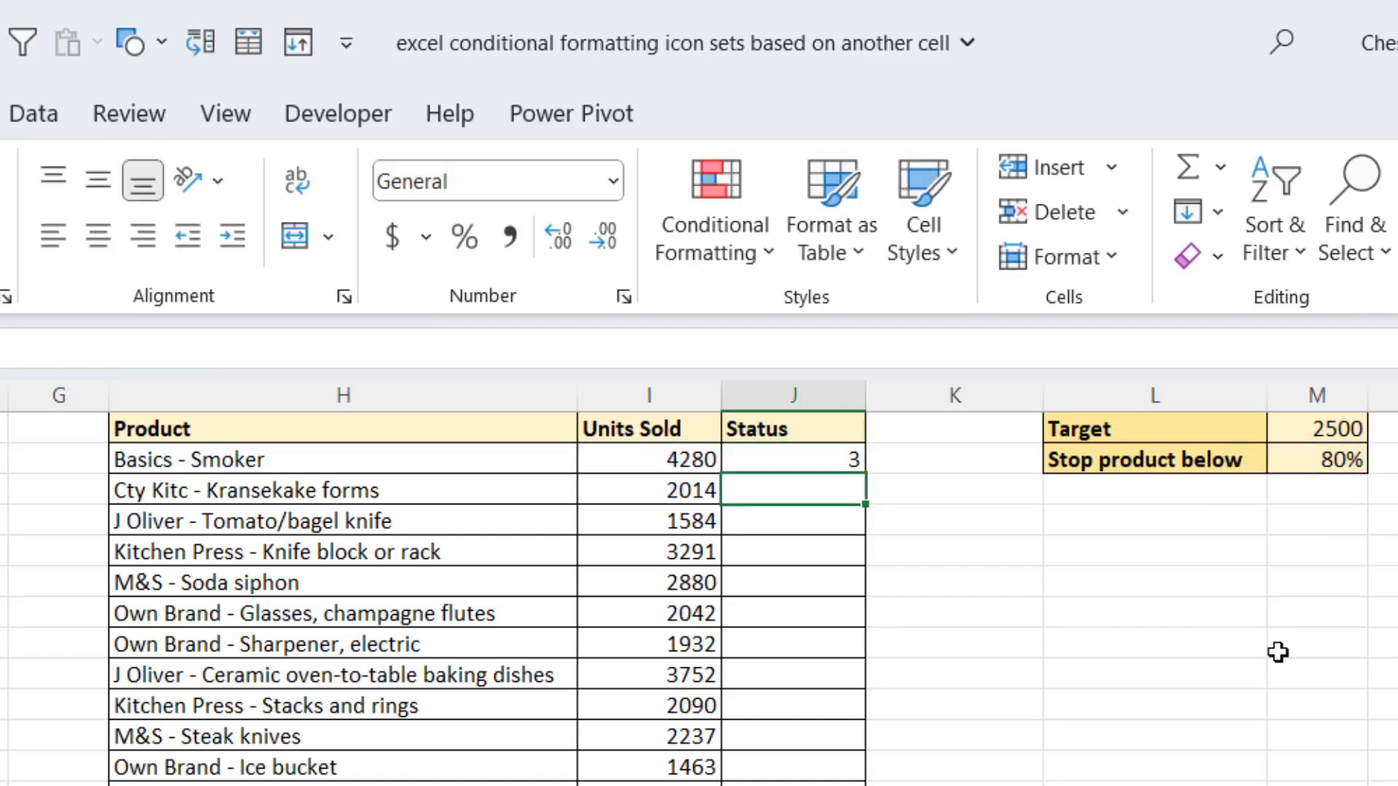
{"action": "left_click", "coordinate": [820, 461]}
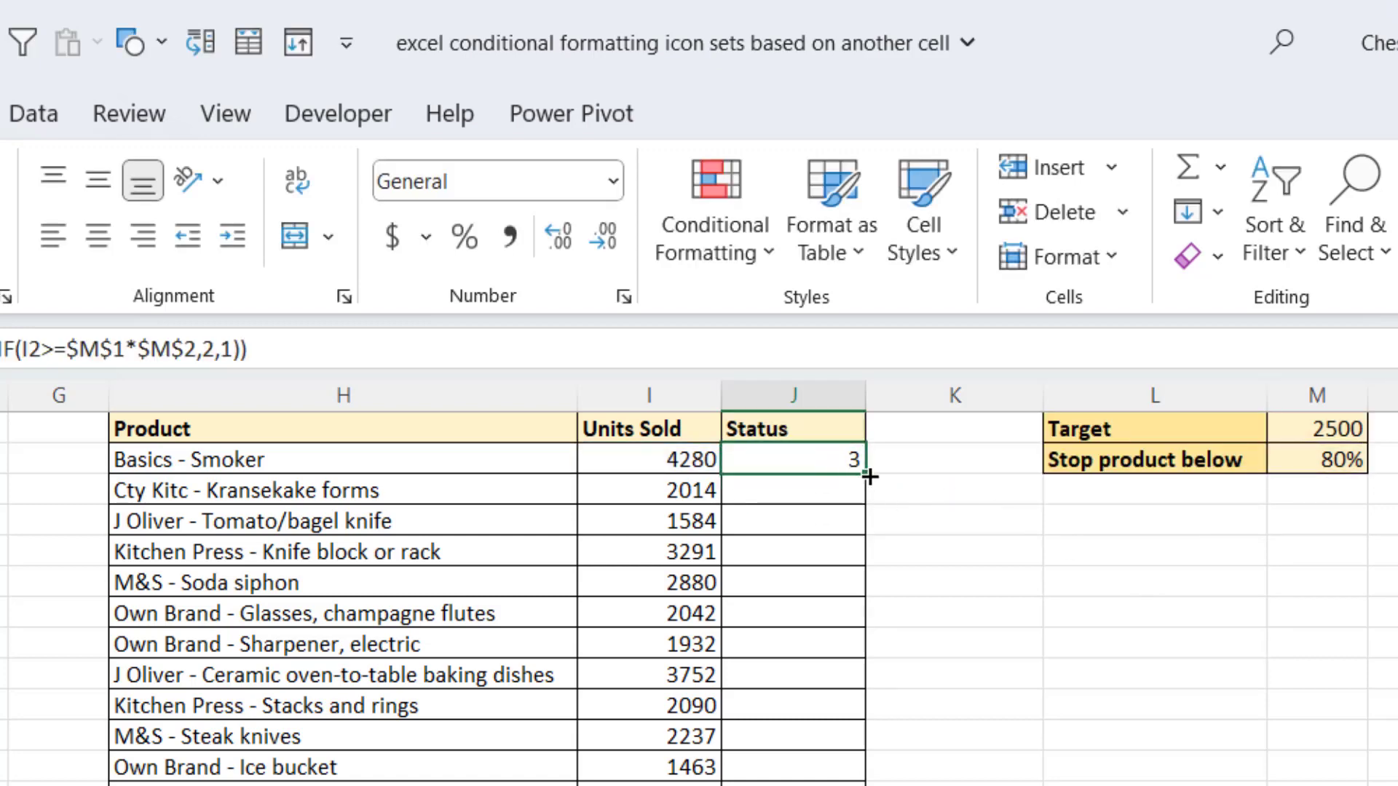
{"action": "double_click", "coordinate": [858, 471]}
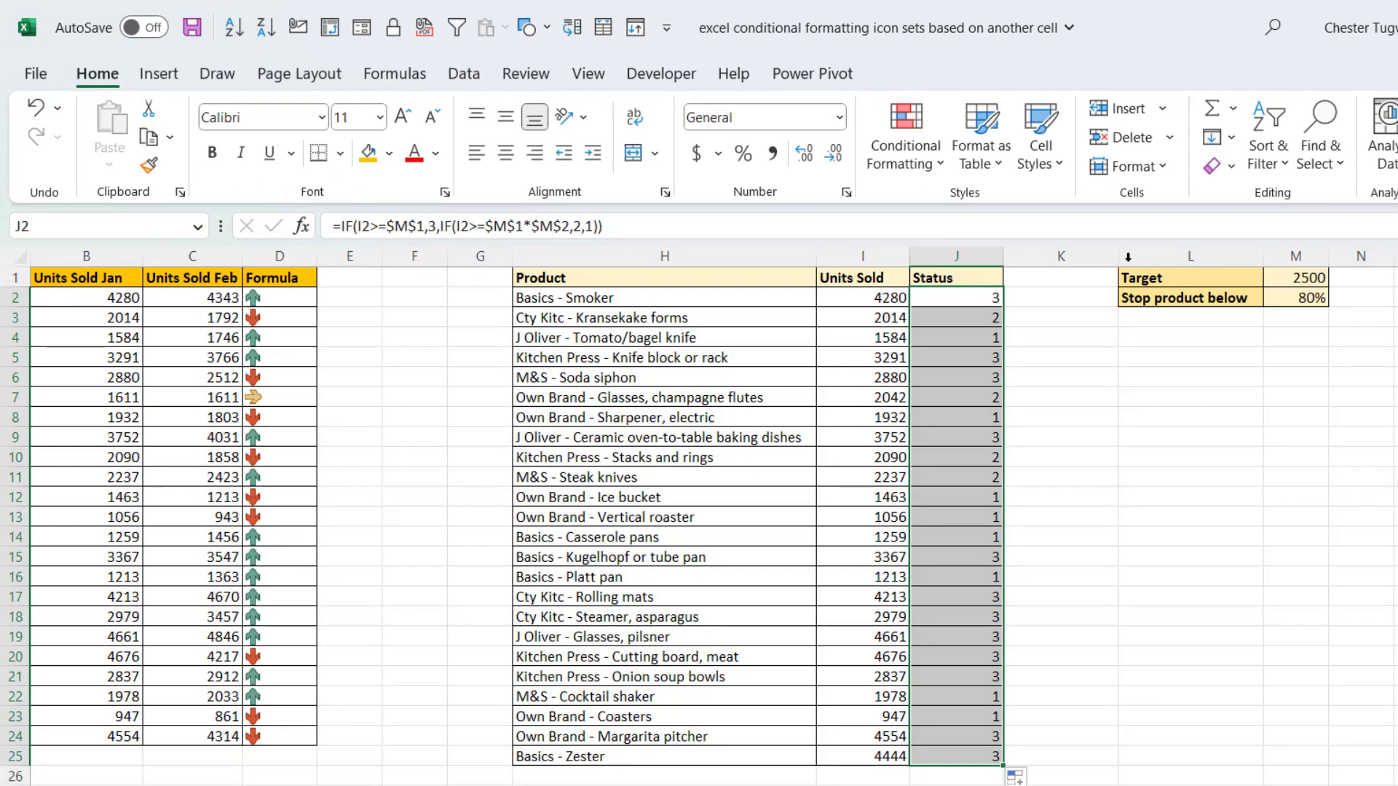
{"action": "left_click", "coordinate": [988, 322]}
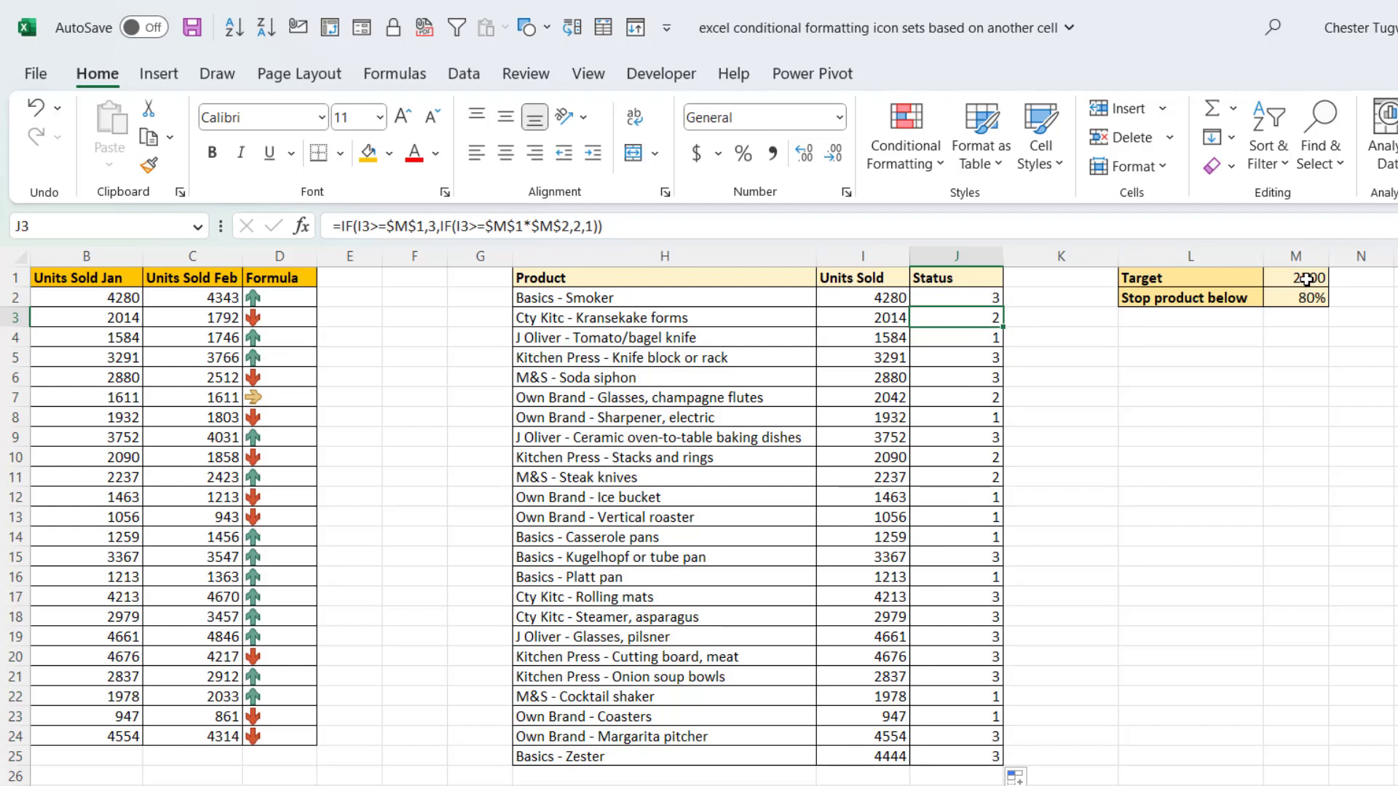
{"action": "left_click", "coordinate": [981, 340]}
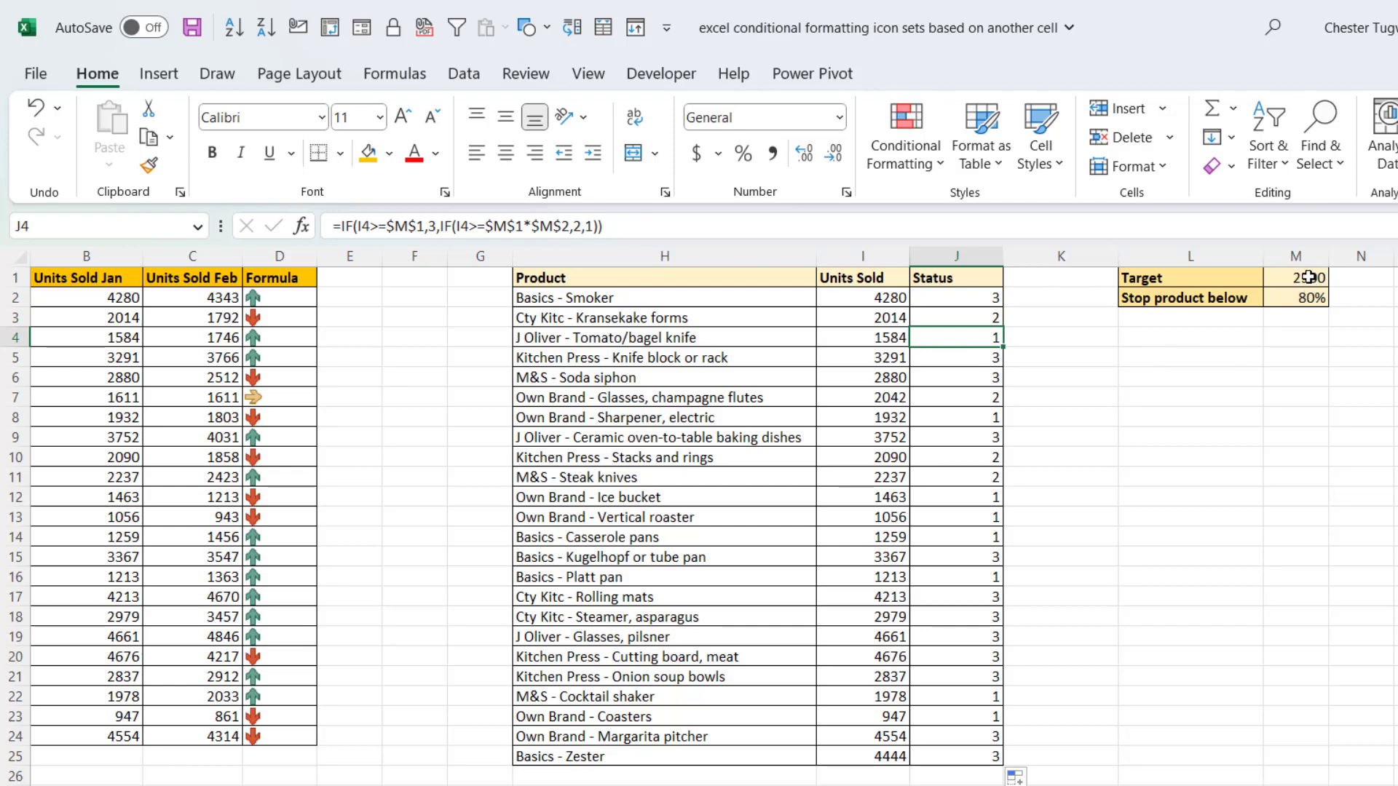
- Create an icon set rule for J2:J25 using the circled red cross, yellow exclamation mark and green tick style
{"action": "left_click_drag", "start_coordinate": [976, 299], "coordinate": [981, 757]}
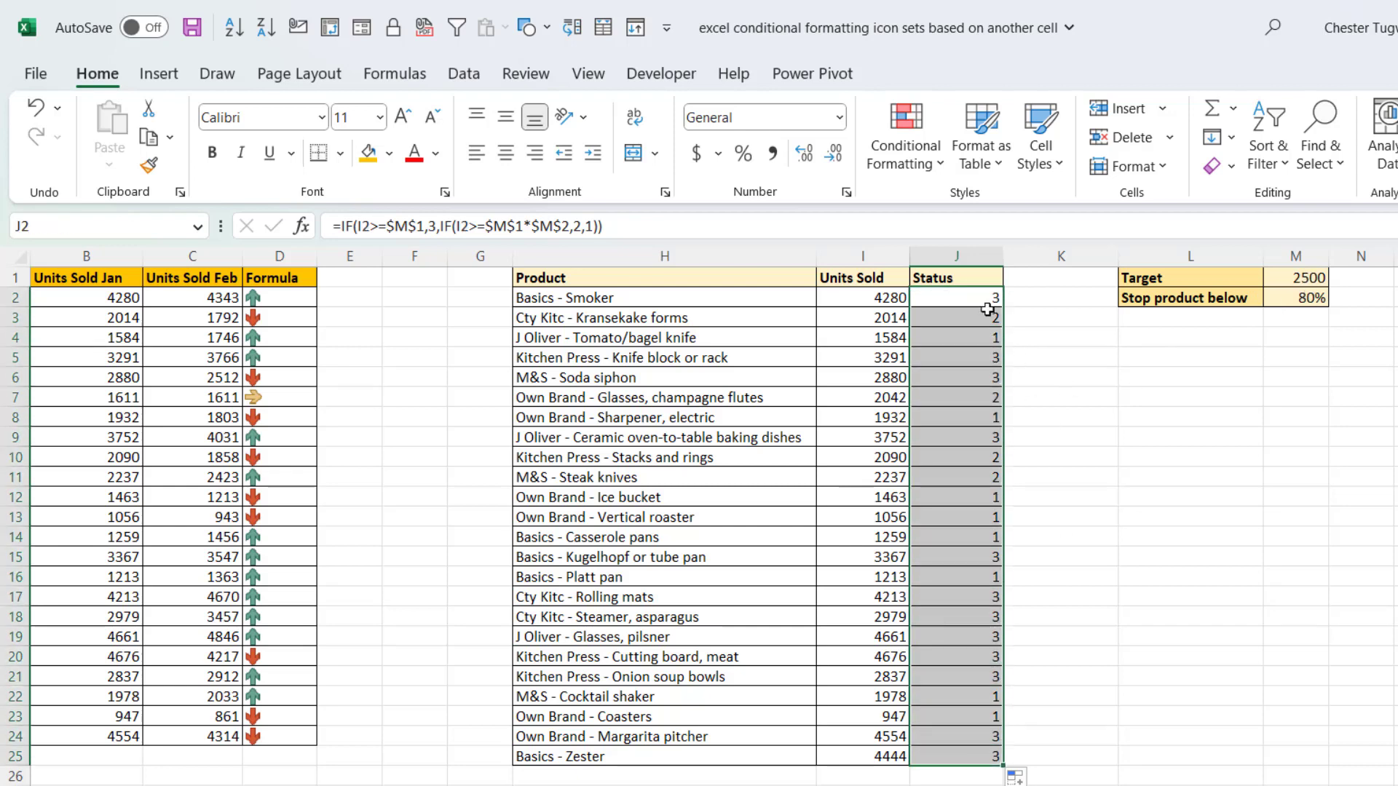
{"action": "left_click", "coordinate": [924, 157]}
{"action": "mouse_move", "coordinate": [1007, 419]}
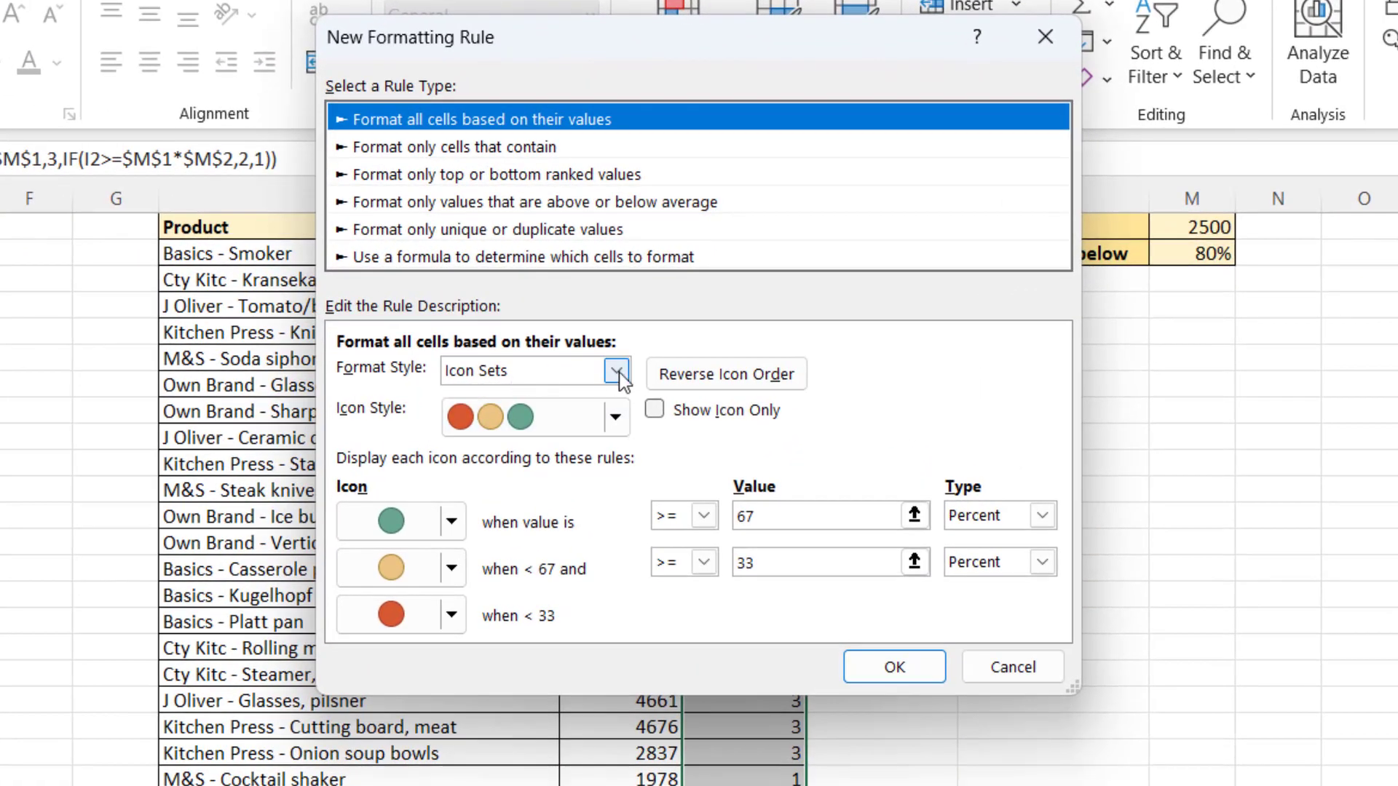
{"action": "left_click", "coordinate": [619, 417]}
{"action": "scroll", "coordinate": [618, 509], "scroll_direction": "up", "scroll_amount": 1}
{"action": "left_click_drag", "start_coordinate": [618, 510], "coordinate": [618, 532]}
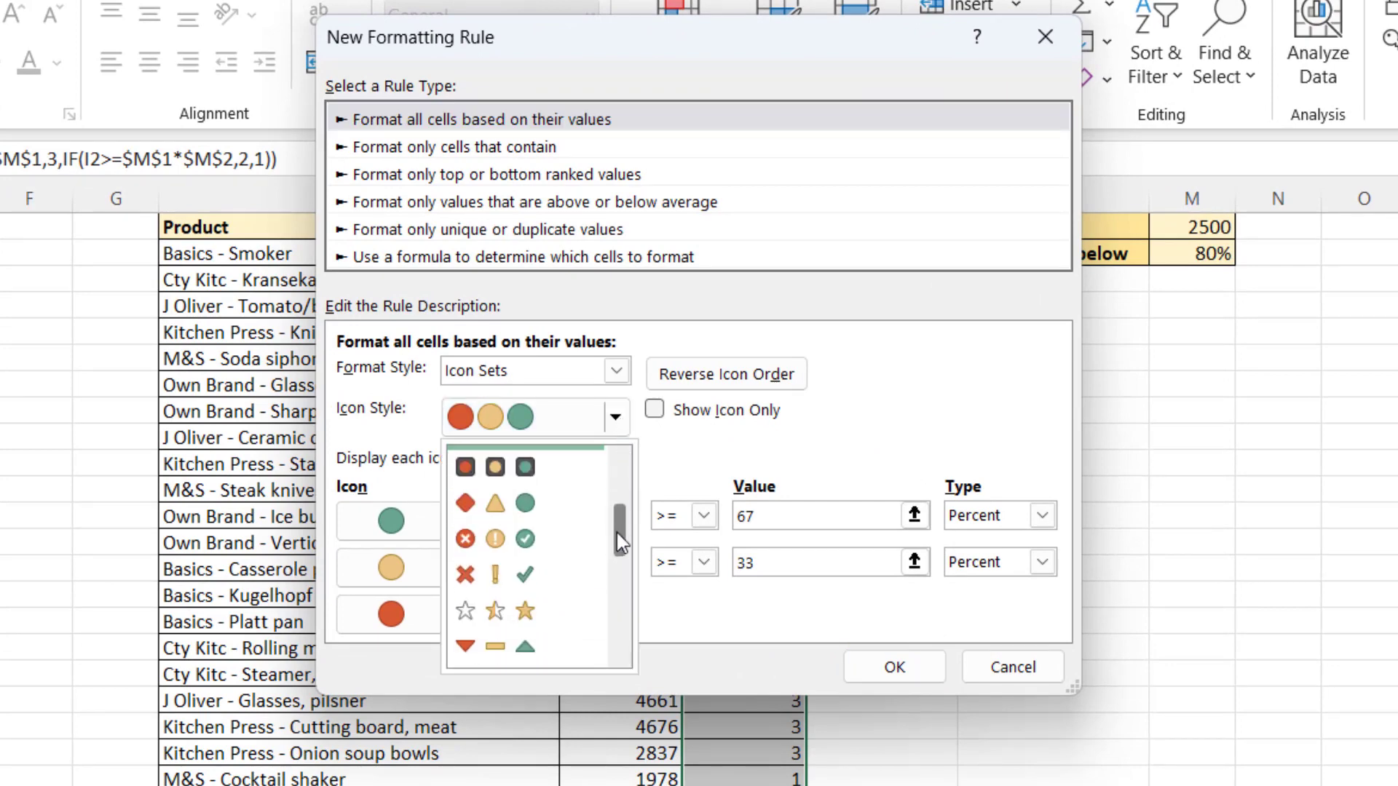
{"action": "left_click", "coordinate": [512, 551]}
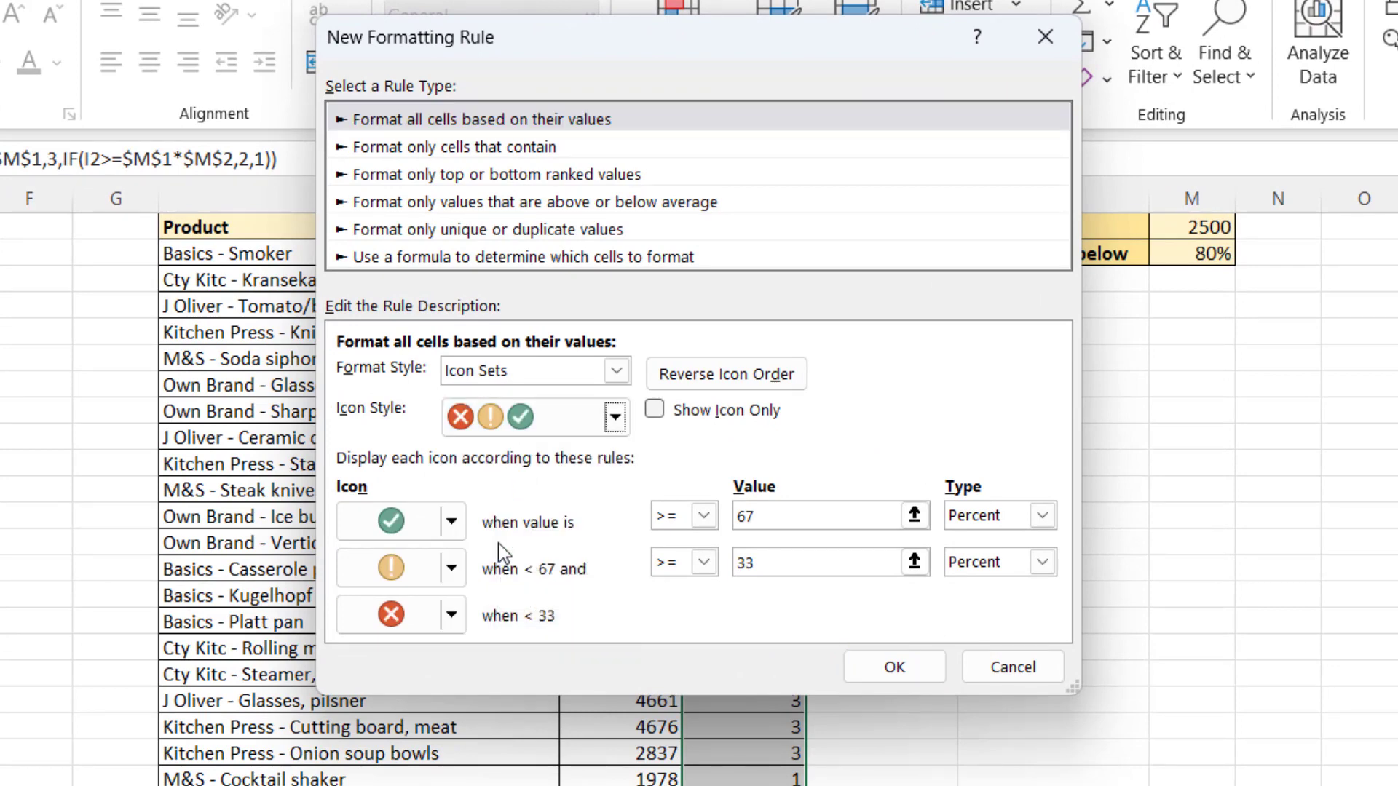
- Set the icon thresholds to Number >= 3 for the green tick and Number >= 2 for the yellow exclamation mark, and apply the rule
{"action": "left_click", "coordinate": [1042, 515]}
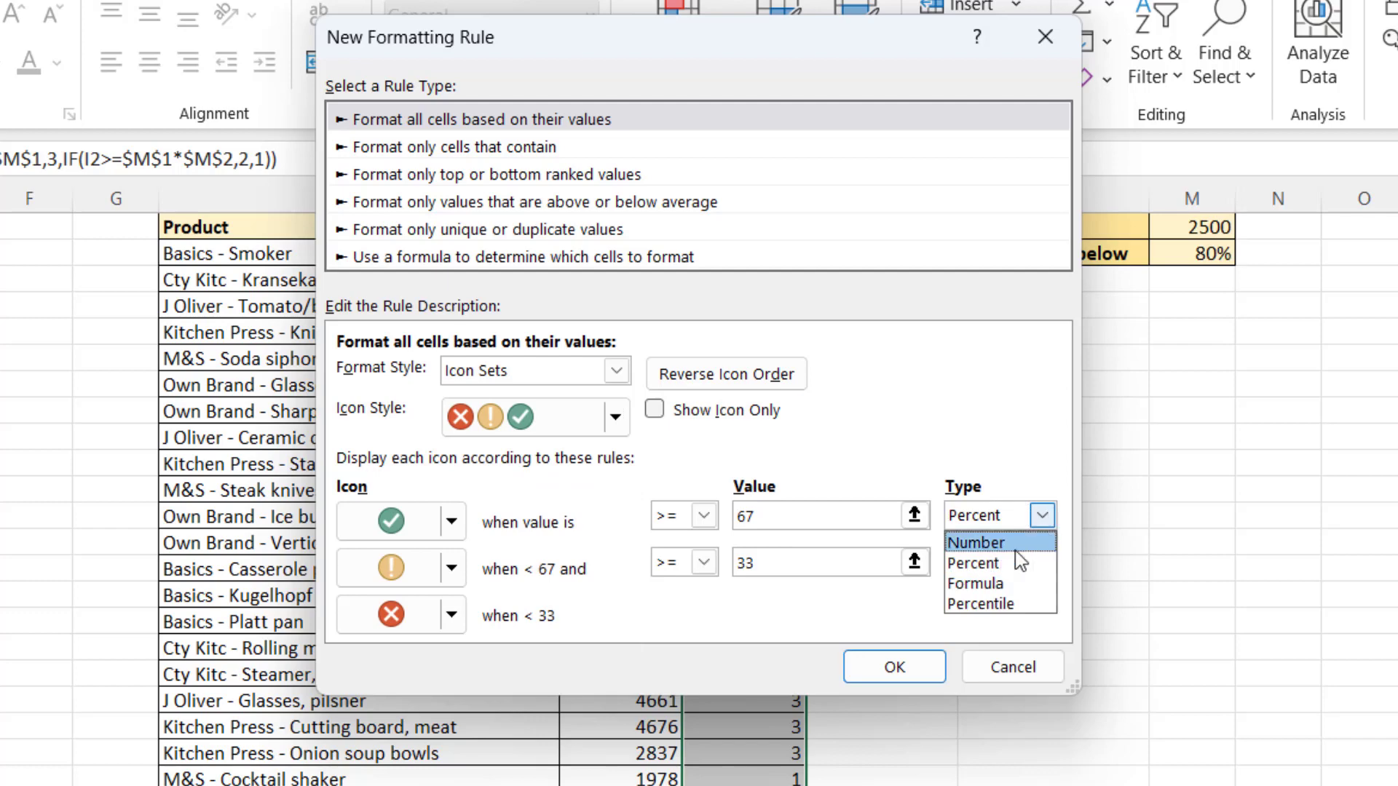
{"action": "left_click", "coordinate": [1016, 542]}
{"action": "left_click", "coordinate": [1038, 564]}
{"action": "left_click", "coordinate": [1038, 565]}
{"action": "left_click", "coordinate": [976, 587]}
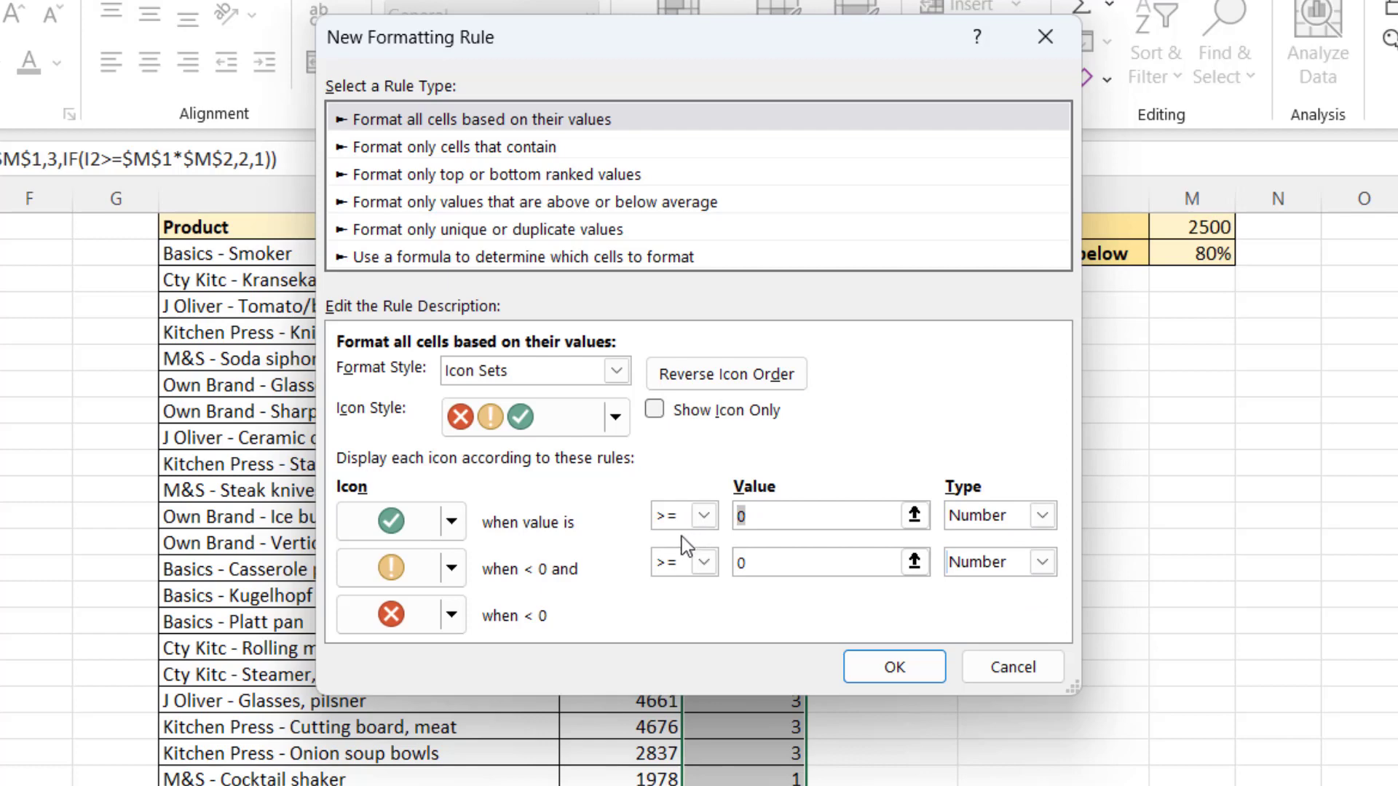
{"action": "type", "text": "3"}
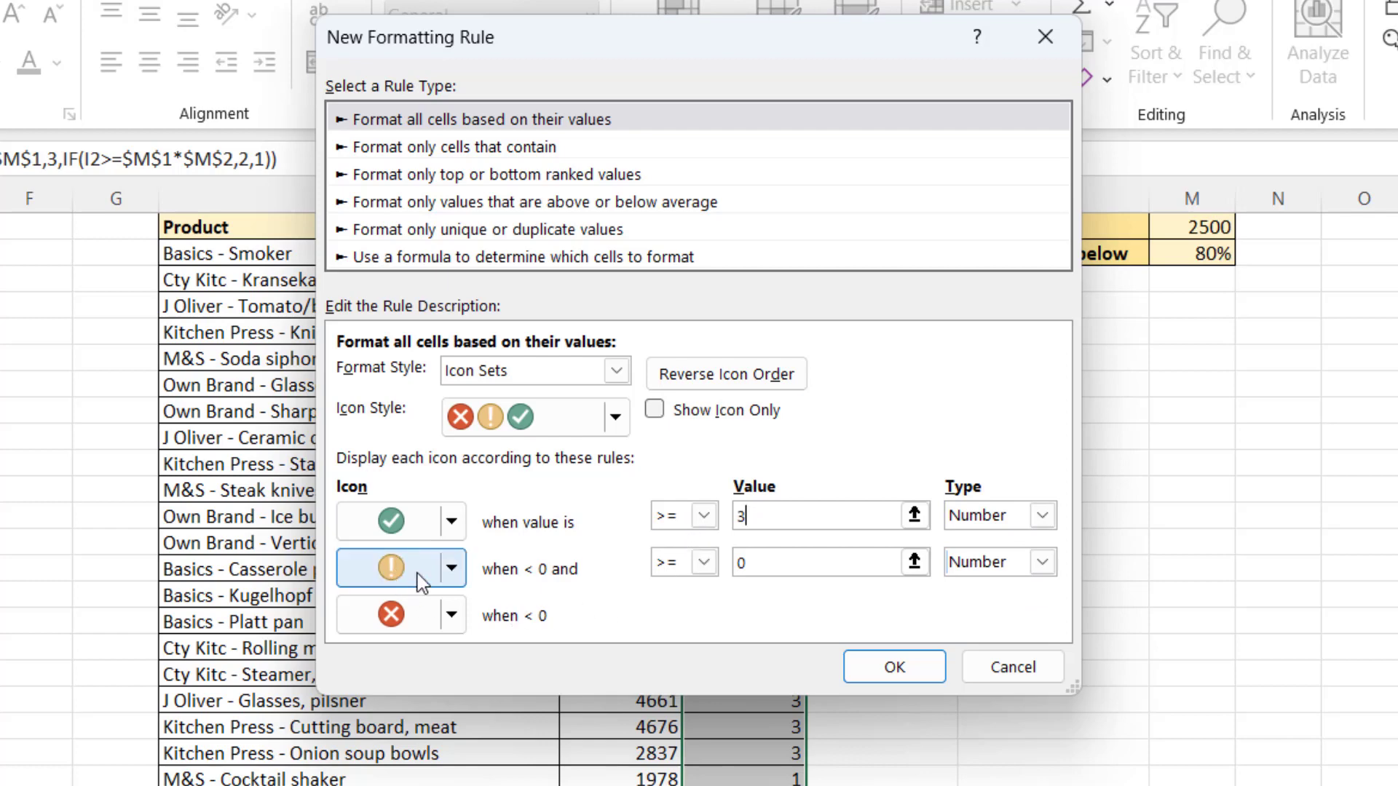
{"action": "left_click", "coordinate": [757, 562]}
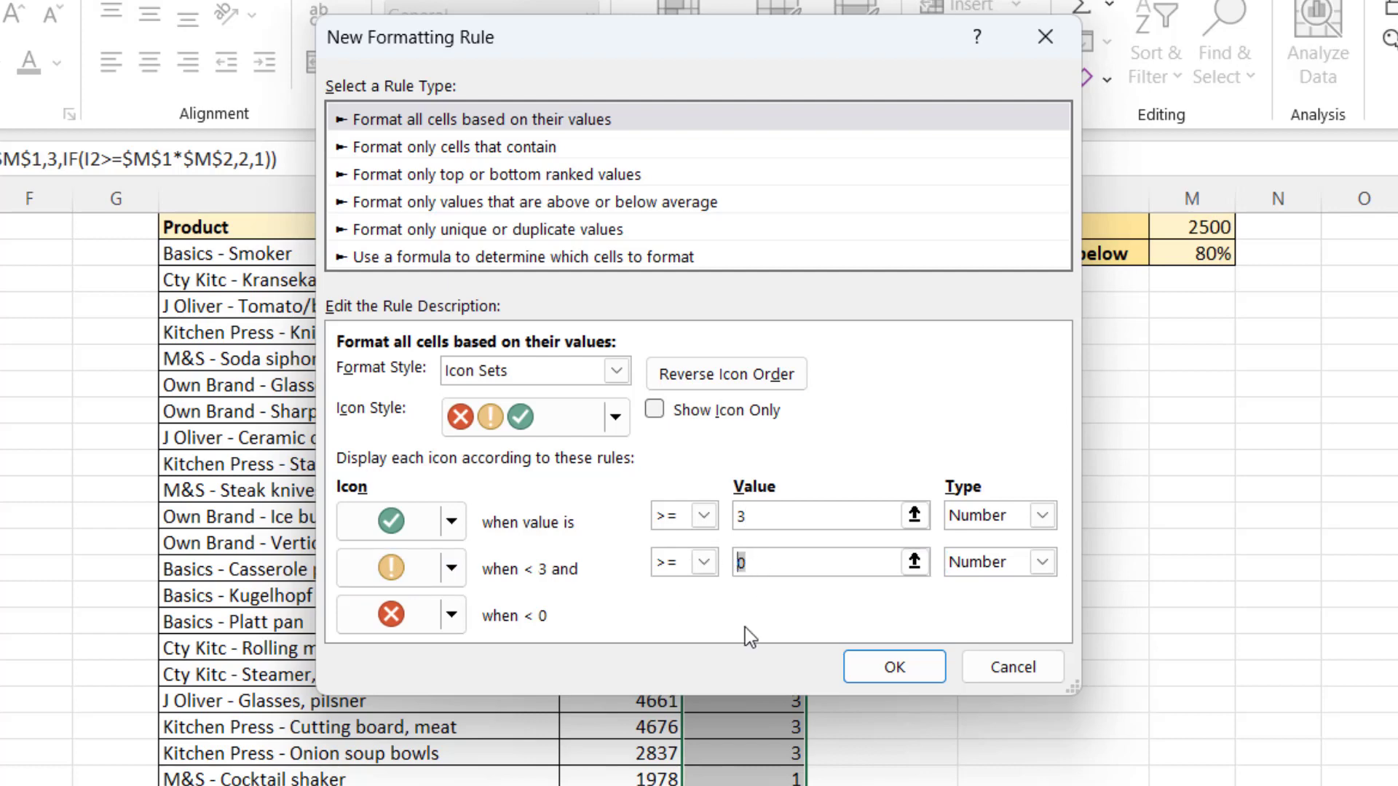
{"action": "type", "text": "2"}
{"action": "left_click", "coordinate": [914, 667]}
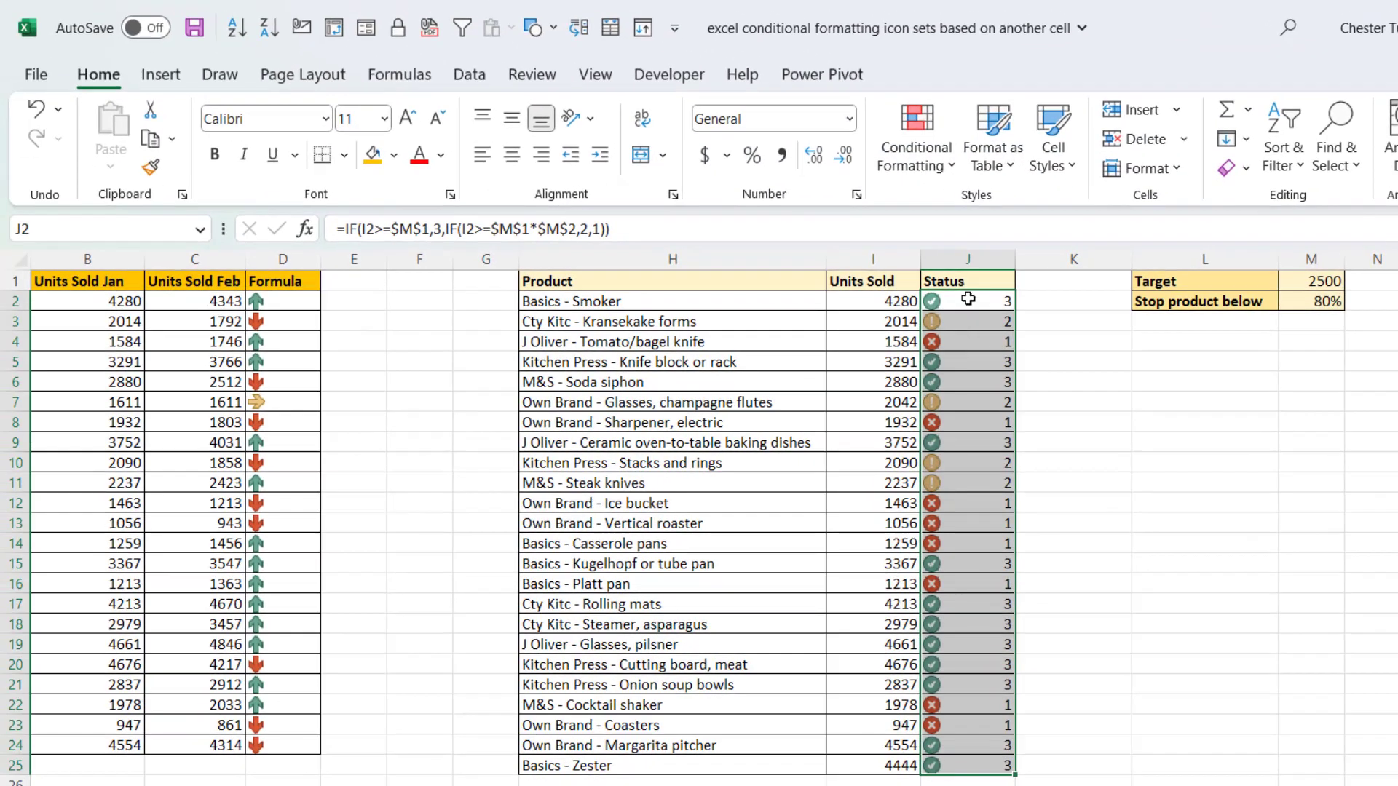
- Edit the icon set rule on J2:J25 to show icons only, and apply the change
{"action": "left_click", "coordinate": [968, 299]}
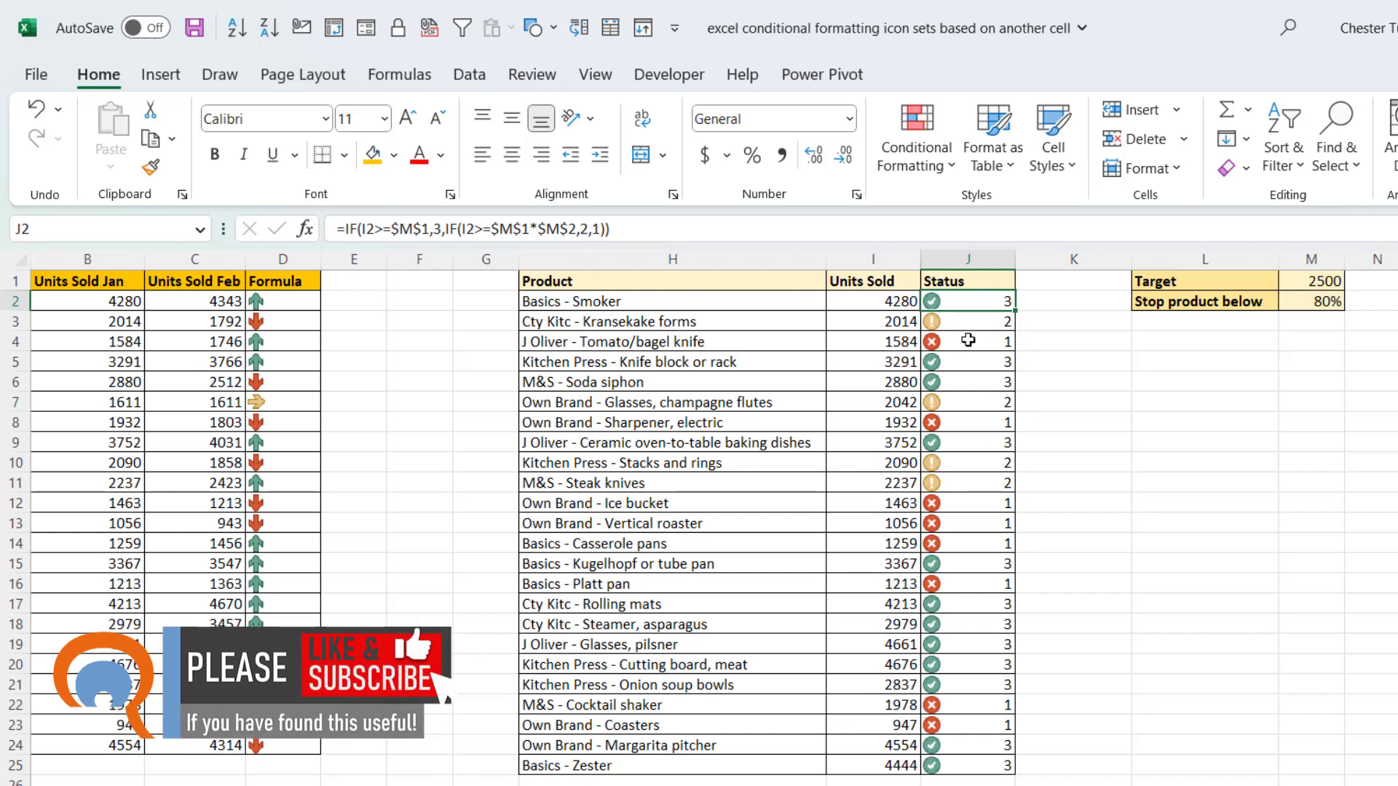
{"action": "left_click_drag", "start_coordinate": [962, 300], "coordinate": [968, 761]}
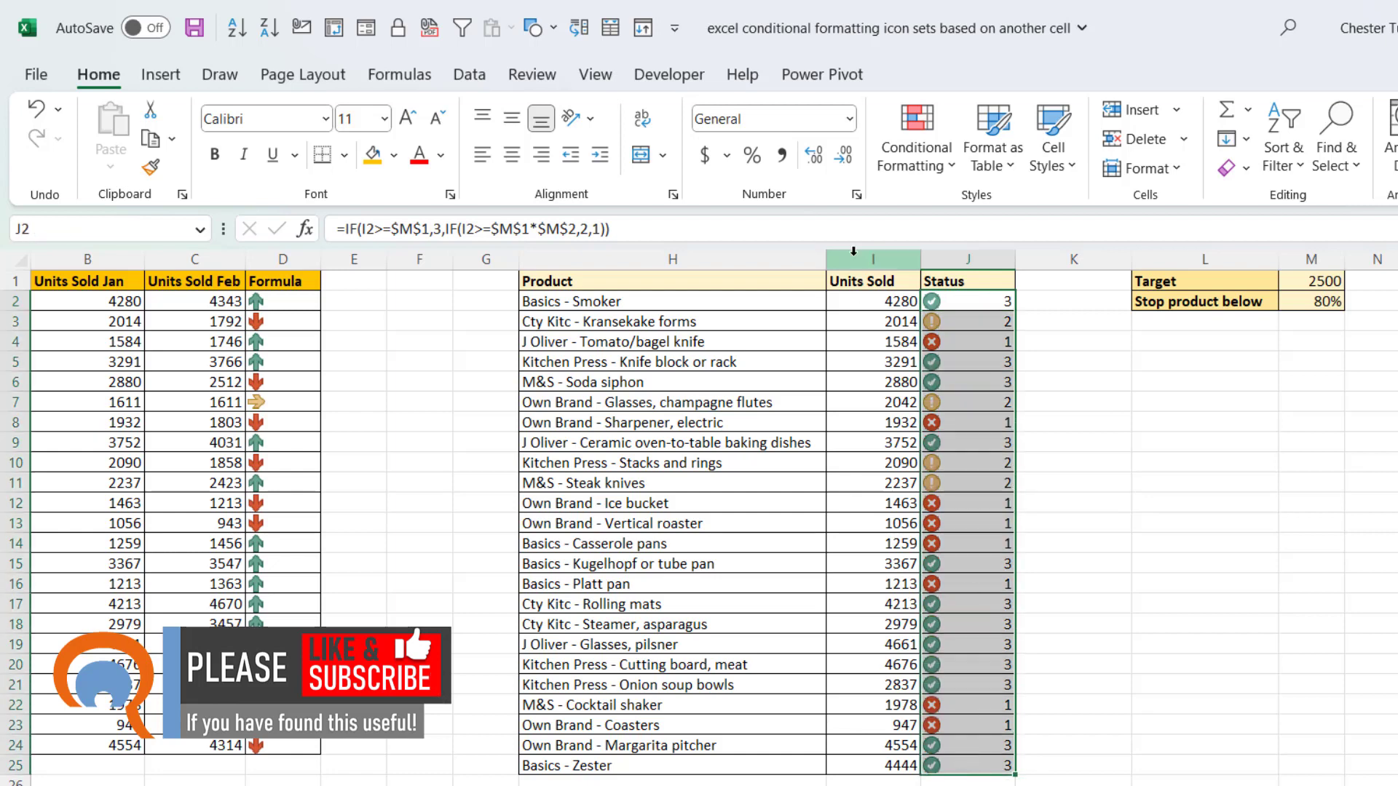
{"action": "left_click", "coordinate": [940, 169]}
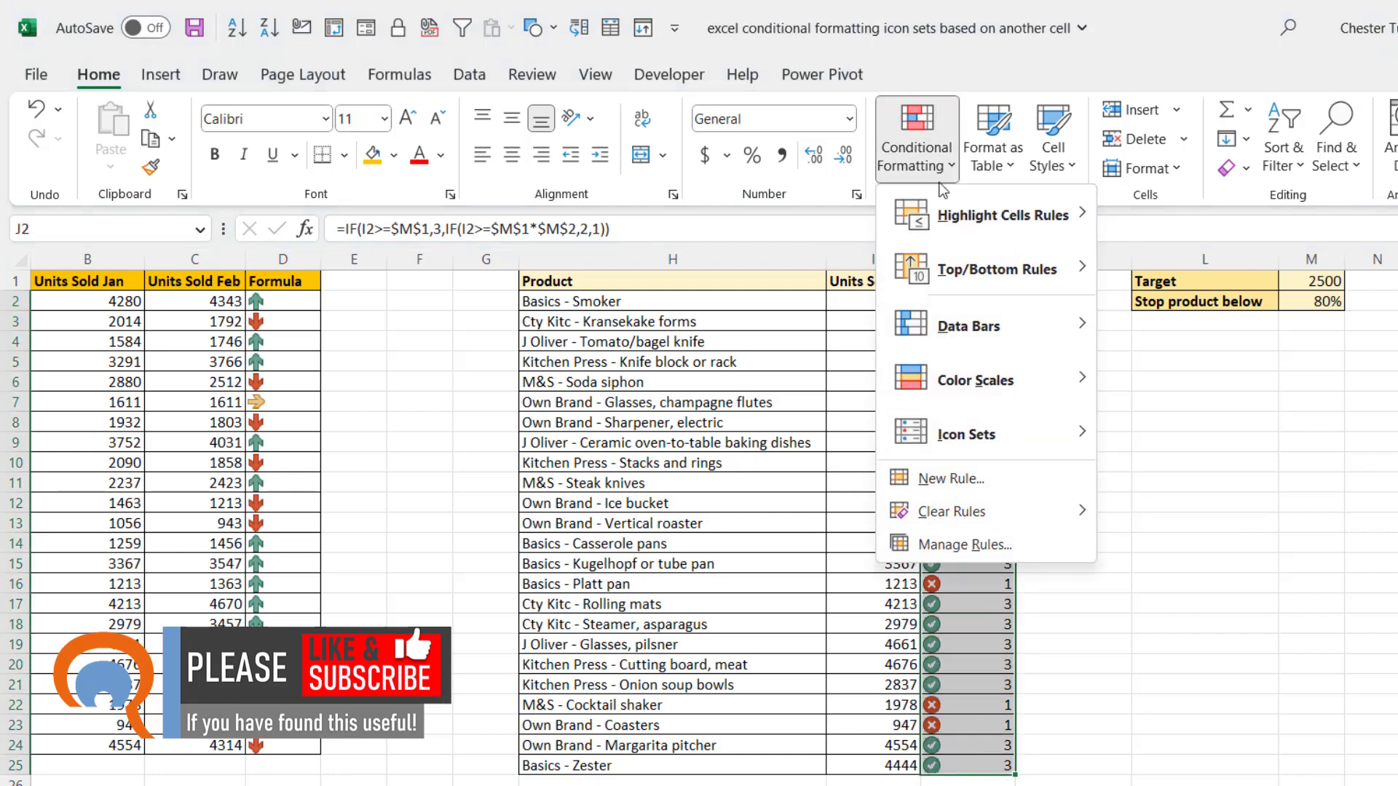
{"action": "left_click", "coordinate": [975, 541]}
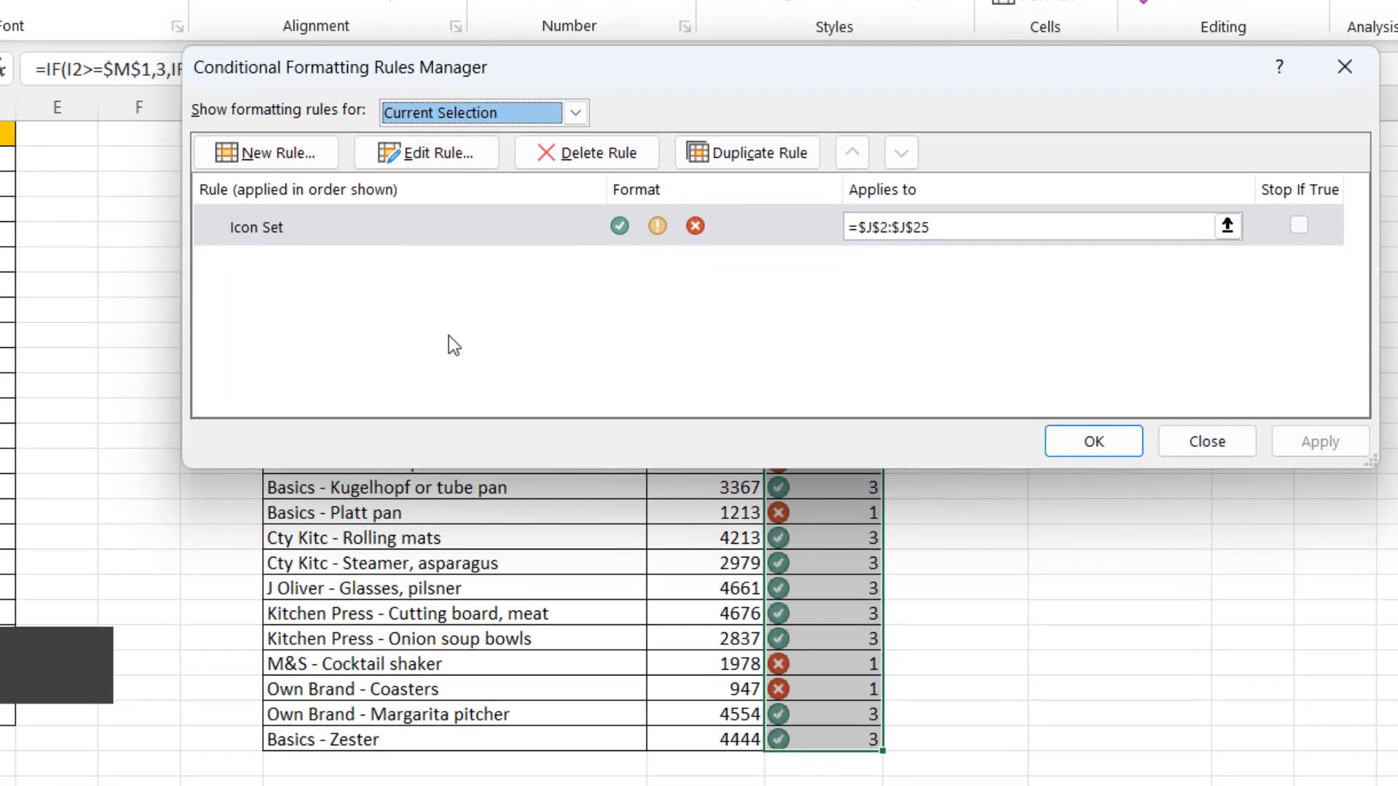
{"action": "left_click", "coordinate": [520, 281]}
{"action": "left_click", "coordinate": [463, 150]}
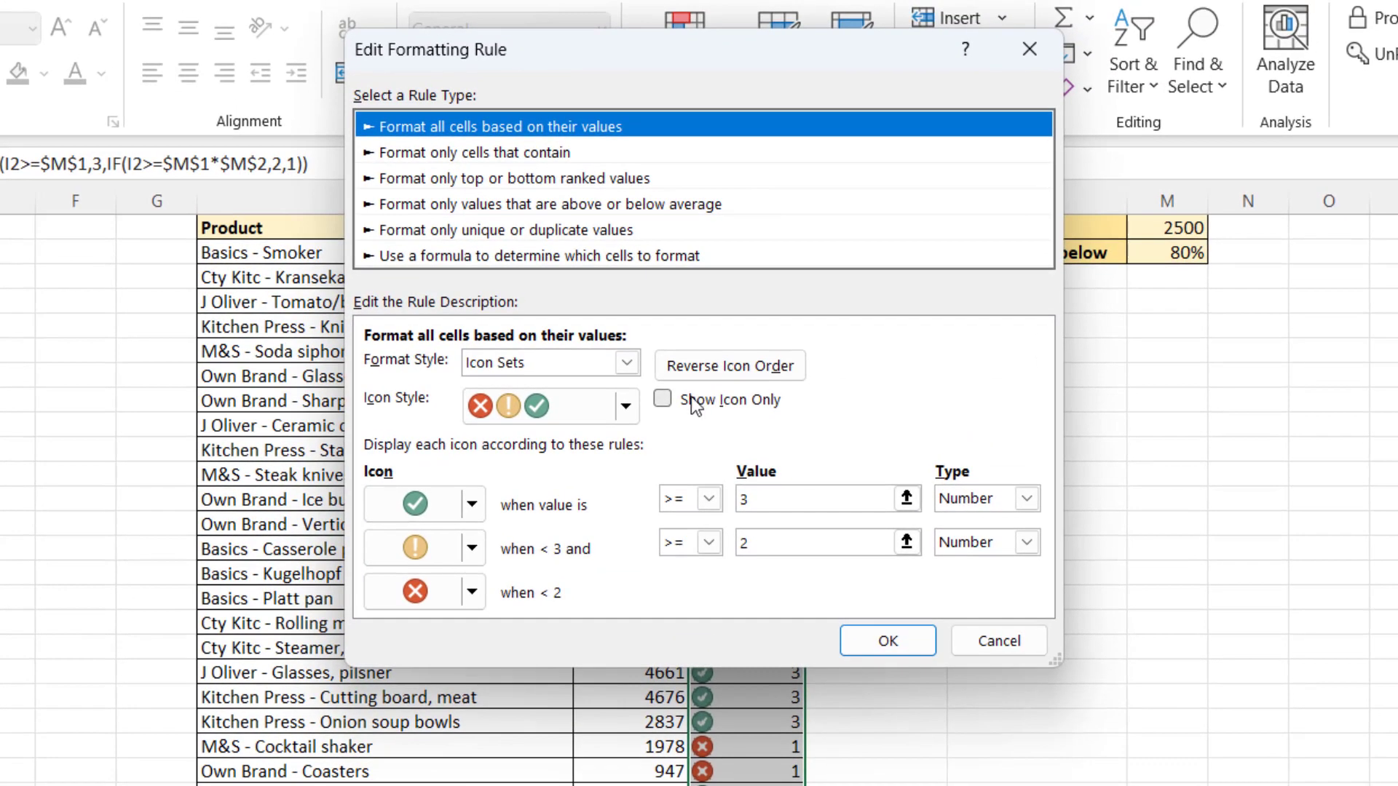
{"action": "left_click", "coordinate": [684, 403]}
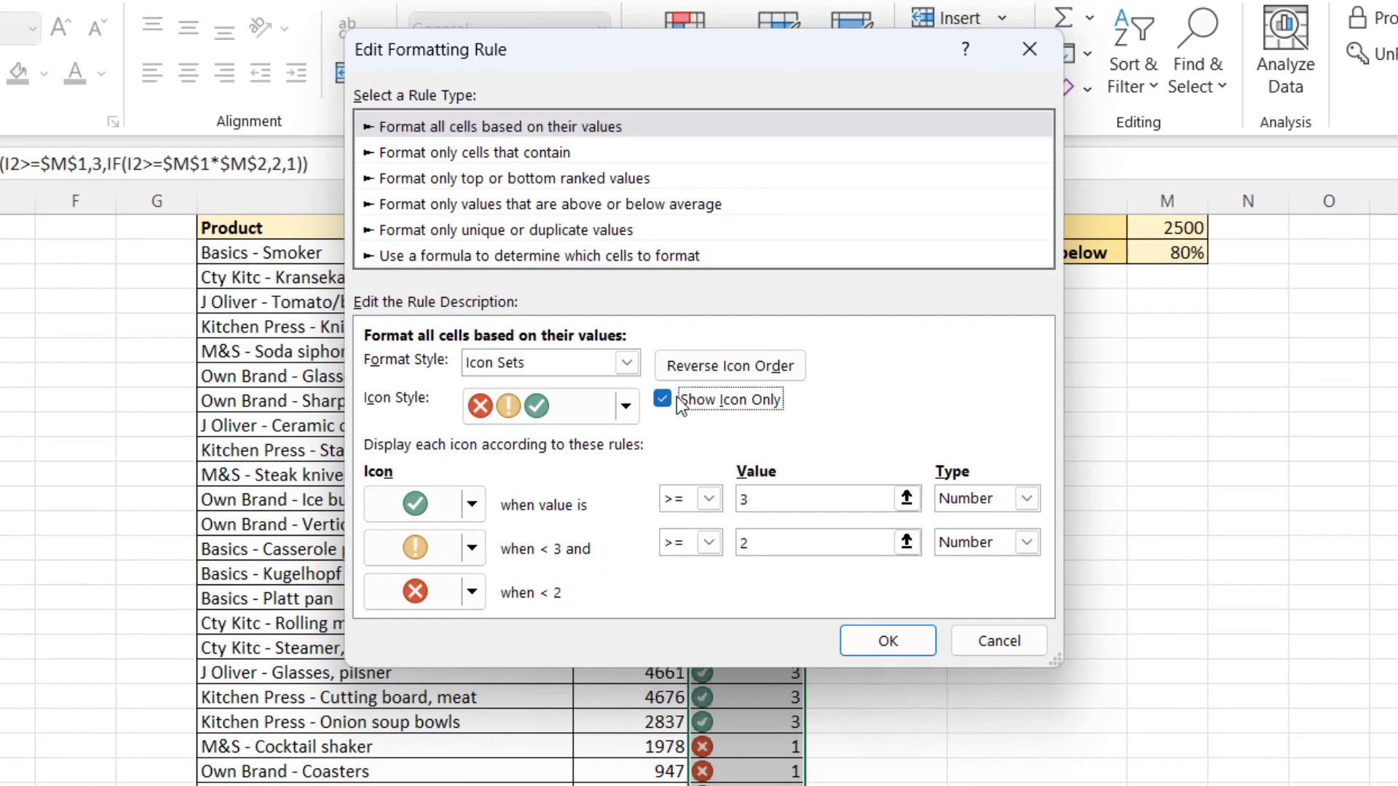
{"action": "left_click", "coordinate": [889, 643]}
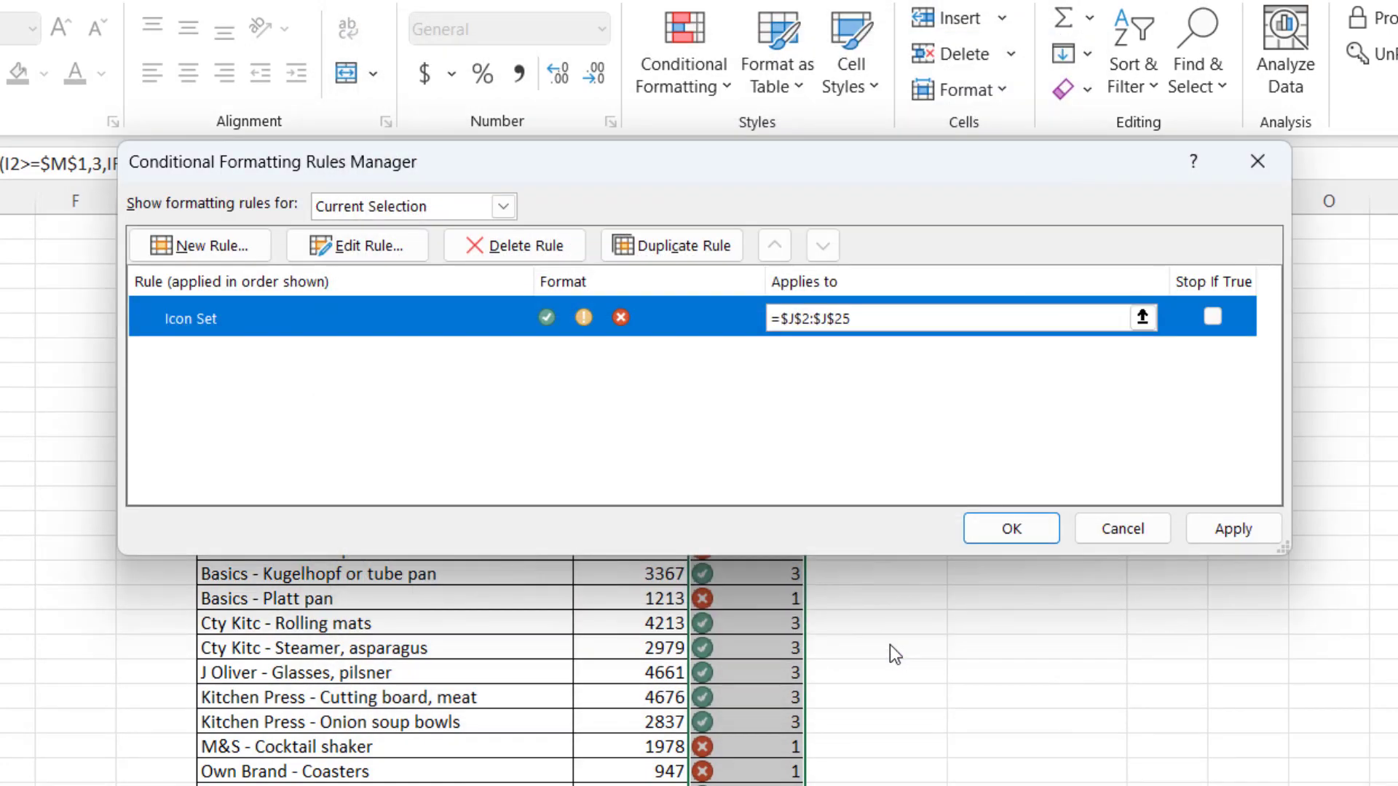
{"action": "left_click", "coordinate": [1012, 530]}
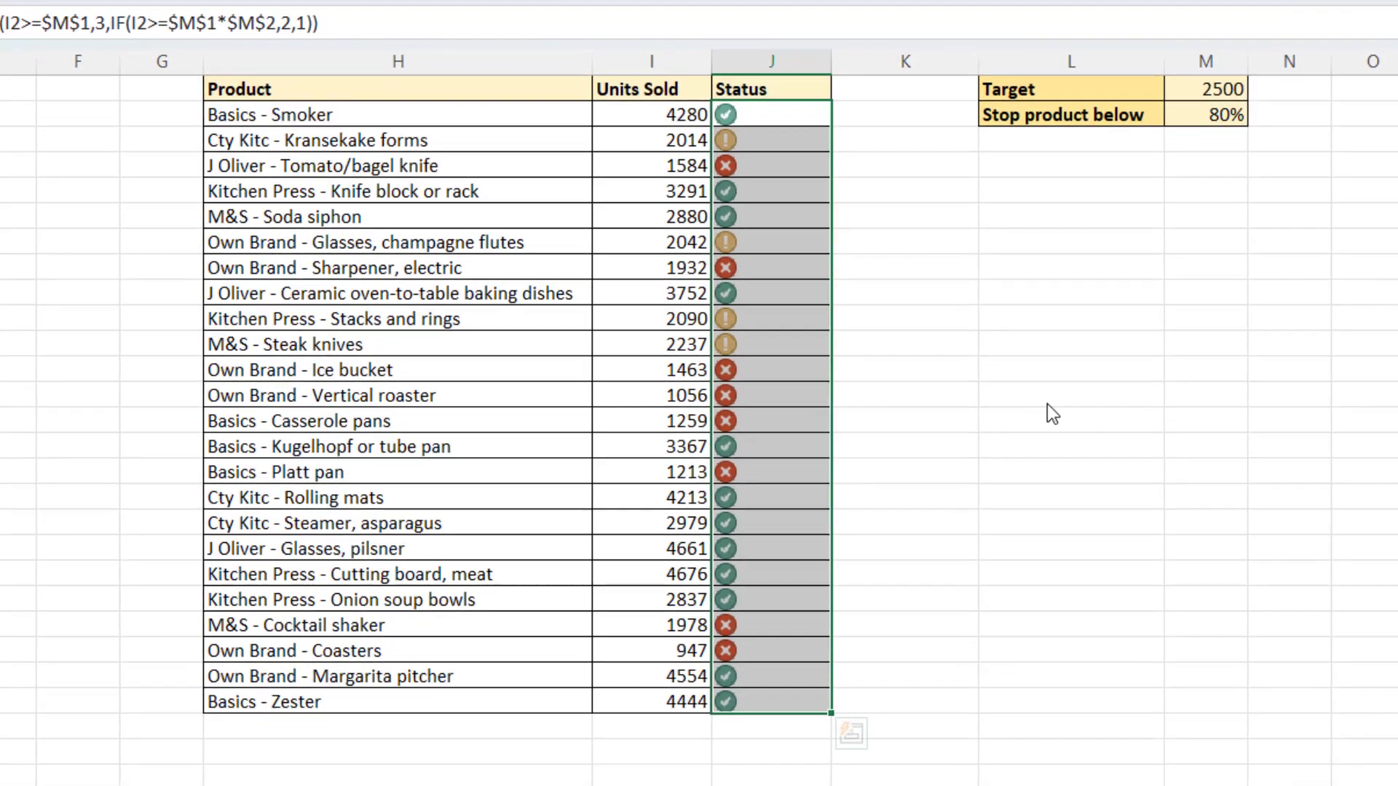